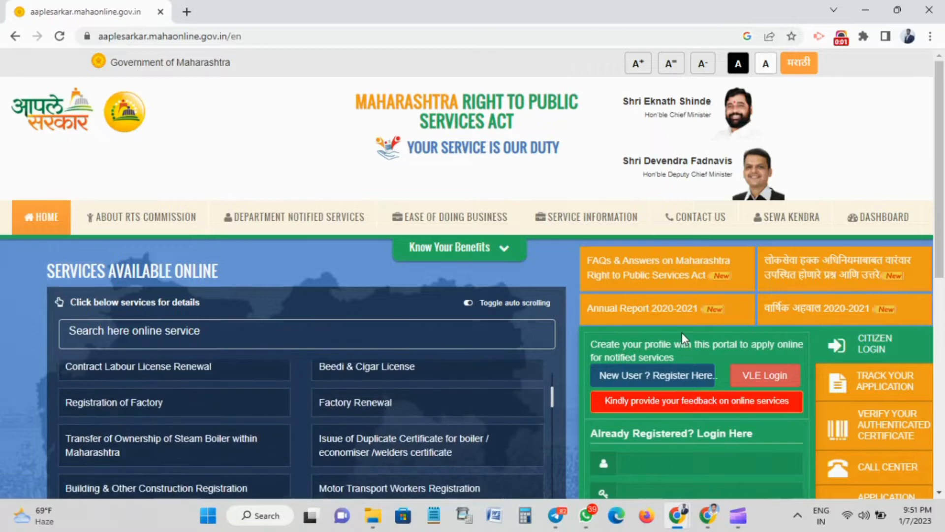
Step: Browse the homepage's online services, then expand and collapse the Know Your Benefits panel
{"action": "scroll", "coordinate": [681, 332], "scroll_direction": "down", "scroll_amount": 3}
{"action": "scroll", "coordinate": [681, 332], "scroll_direction": "up", "scroll_amount": 3}
{"action": "scroll", "coordinate": [590, 180], "scroll_direction": "down", "scroll_amount": 5}
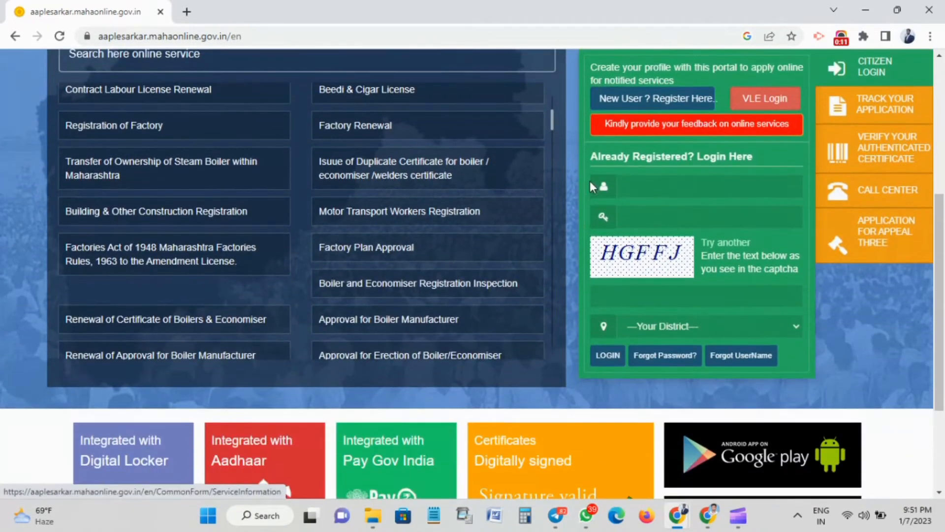
{"action": "scroll", "coordinate": [590, 186], "scroll_direction": "down", "scroll_amount": 3}
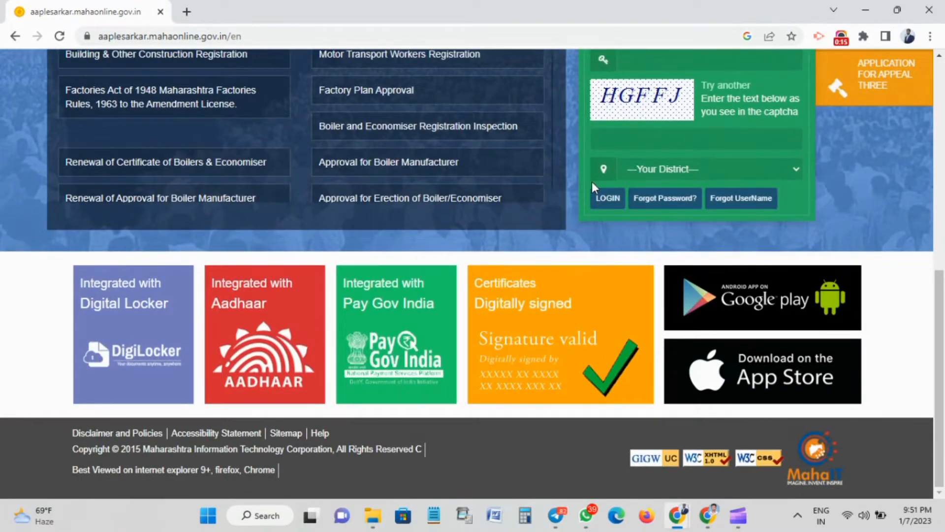
{"action": "scroll", "coordinate": [592, 181], "scroll_direction": "up", "scroll_amount": 1}
{"action": "scroll", "coordinate": [591, 184], "scroll_direction": "down", "scroll_amount": 1}
{"action": "scroll", "coordinate": [592, 185], "scroll_direction": "up", "scroll_amount": 9}
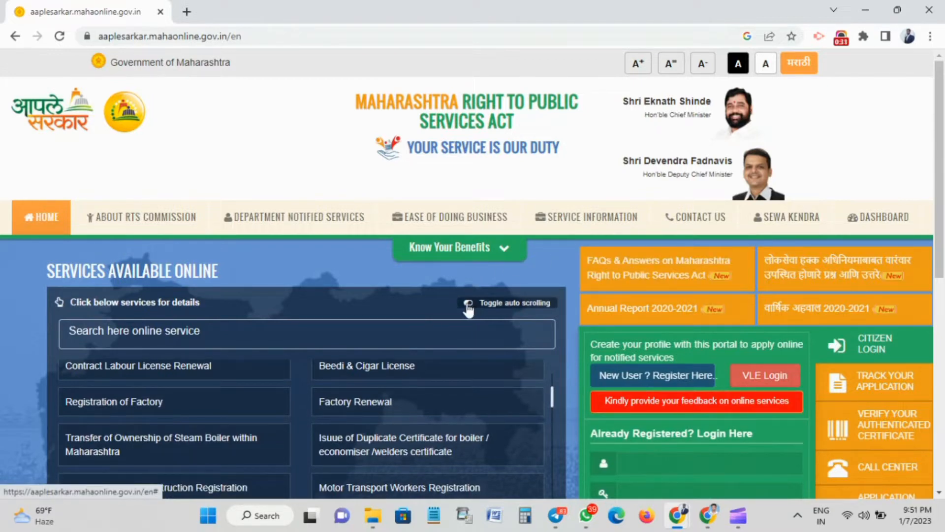
{"action": "scroll", "coordinate": [605, 307], "scroll_direction": "down", "scroll_amount": 3}
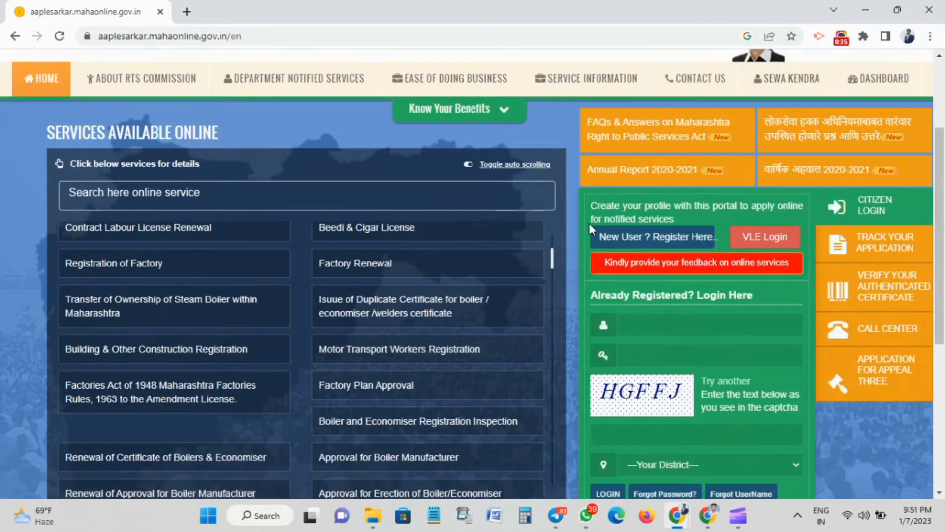
{"action": "scroll", "coordinate": [588, 223], "scroll_direction": "up", "scroll_amount": 3}
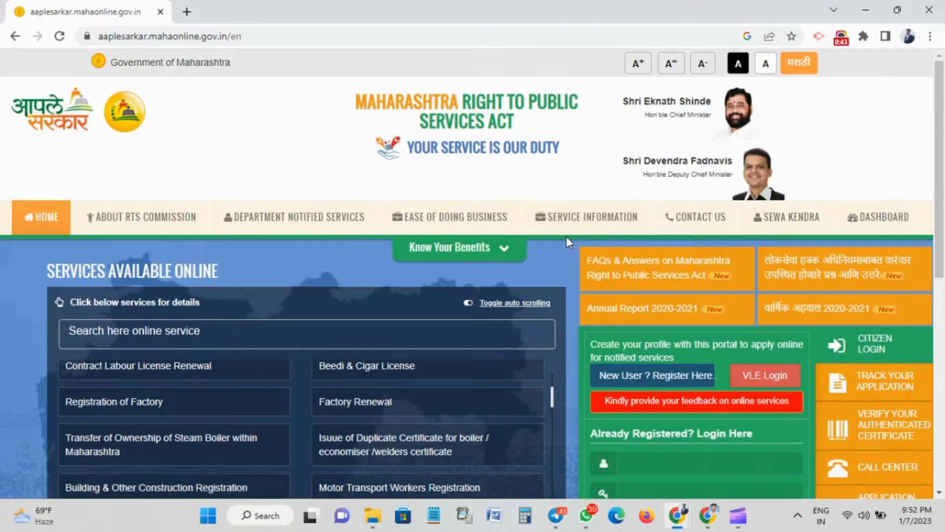
{"action": "left_click", "coordinate": [470, 246]}
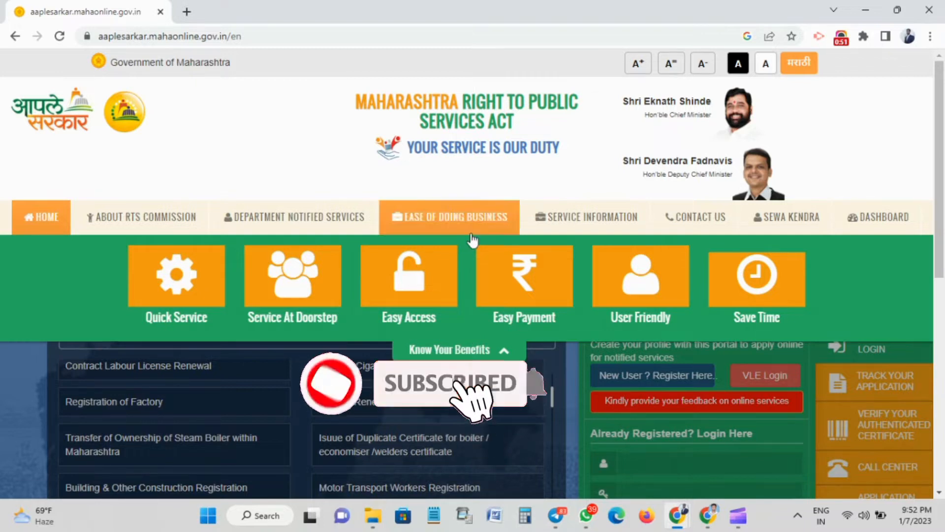
{"action": "left_click", "coordinate": [468, 350]}
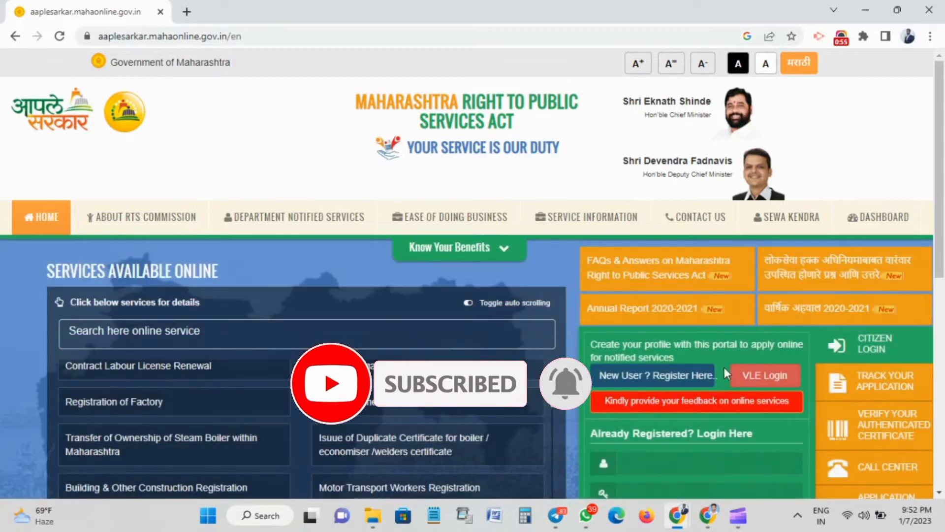
Step: Go to the 'New User? Register Here' registration page
{"action": "scroll", "coordinate": [725, 369], "scroll_direction": "down", "scroll_amount": 3}
{"action": "scroll", "coordinate": [724, 367], "scroll_direction": "down", "scroll_amount": 2}
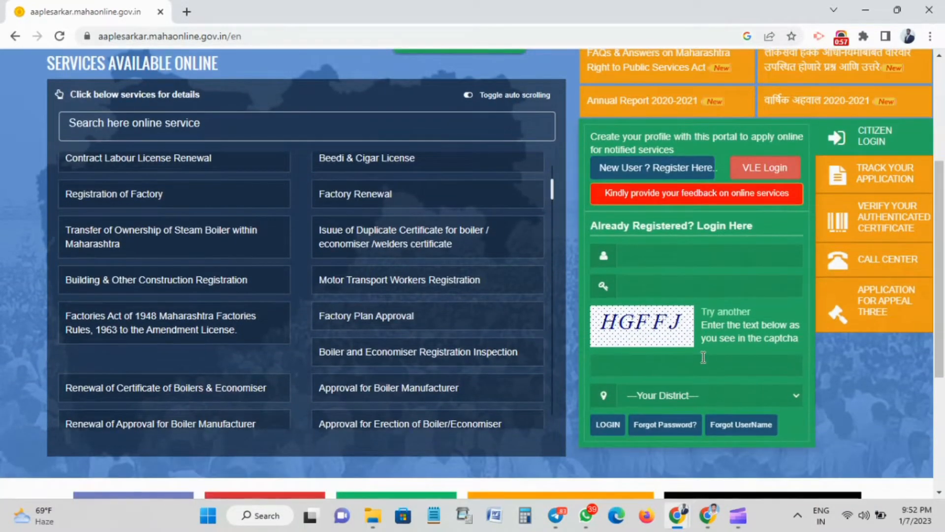
{"action": "scroll", "coordinate": [703, 356], "scroll_direction": "down", "scroll_amount": 3}
{"action": "scroll", "coordinate": [703, 356], "scroll_direction": "down", "scroll_amount": 2}
{"action": "scroll", "coordinate": [703, 356], "scroll_direction": "up", "scroll_amount": 5}
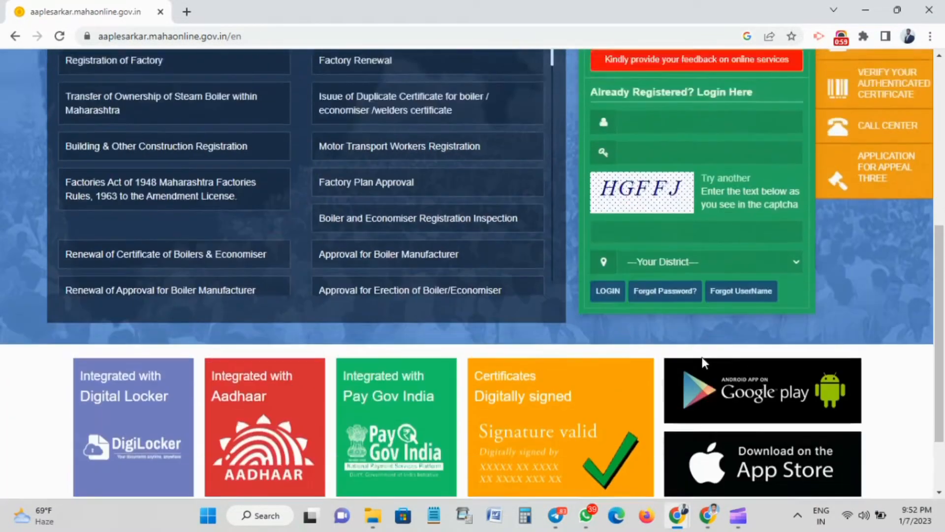
{"action": "scroll", "coordinate": [701, 356], "scroll_direction": "up", "scroll_amount": 3}
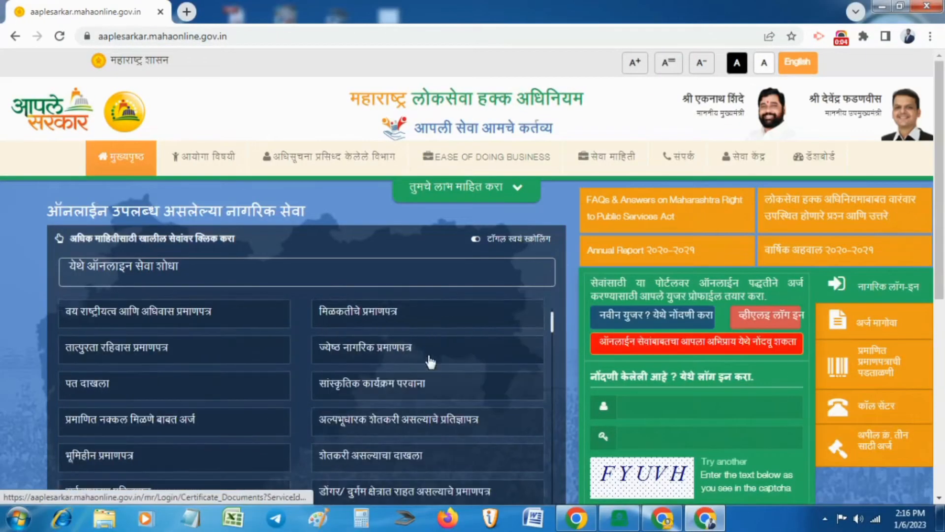
{"action": "left_click", "coordinate": [644, 322]}
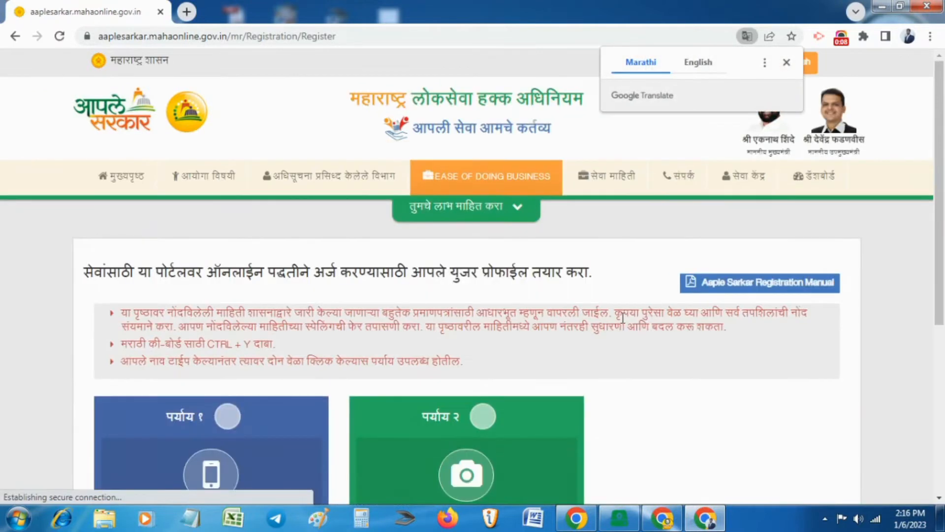
Step: Choose mobile-OTP registration (Option 1) with district नांदेड
{"action": "scroll", "coordinate": [438, 274], "scroll_direction": "down", "scroll_amount": 5}
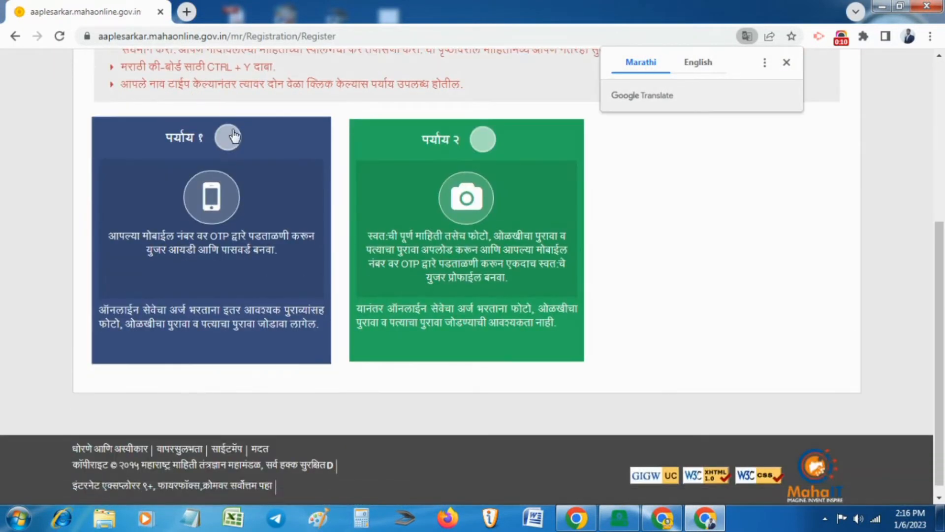
{"action": "left_click", "coordinate": [231, 138]}
{"action": "scroll", "coordinate": [226, 241], "scroll_direction": "down", "scroll_amount": 4}
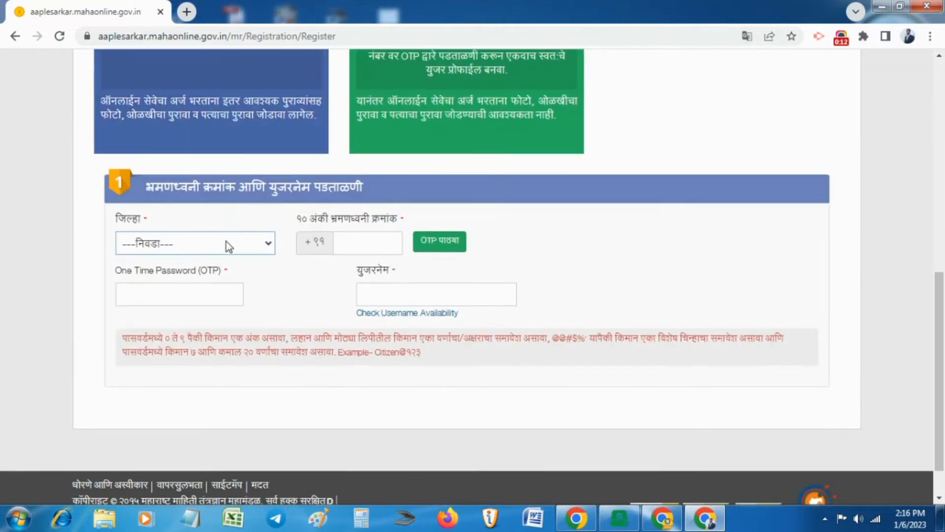
{"action": "left_click", "coordinate": [210, 243]}
{"action": "scroll", "coordinate": [179, 340], "scroll_direction": "down", "scroll_amount": 3}
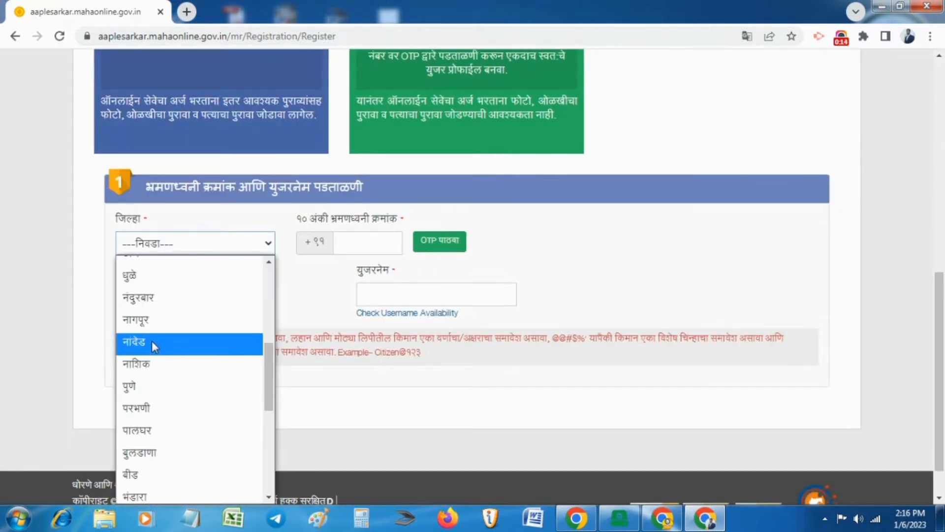
{"action": "left_click", "coordinate": [152, 340]}
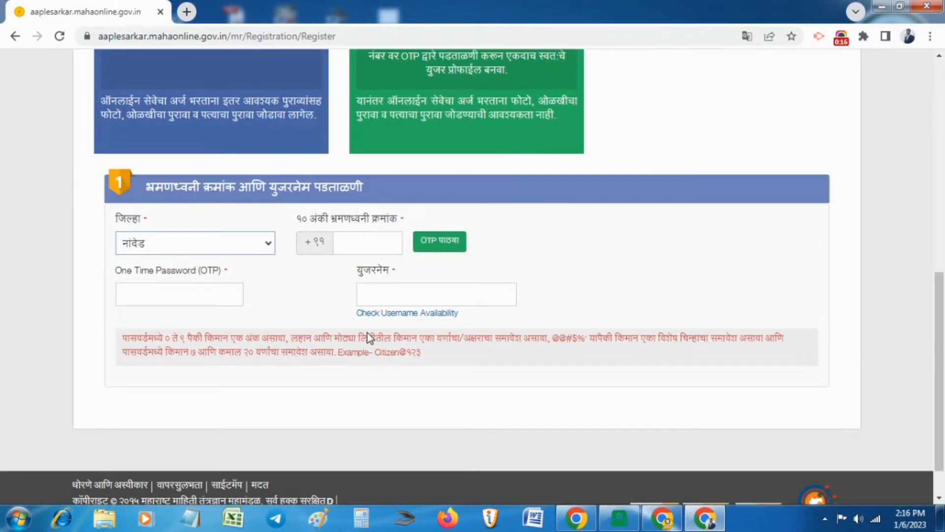
Step: Enter the mobile number and request a one-time password
{"action": "scroll", "coordinate": [367, 333], "scroll_direction": "up", "scroll_amount": 1}
{"action": "left_click", "coordinate": [359, 319]}
{"action": "scroll", "coordinate": [360, 320], "scroll_direction": "down", "scroll_amount": 3}
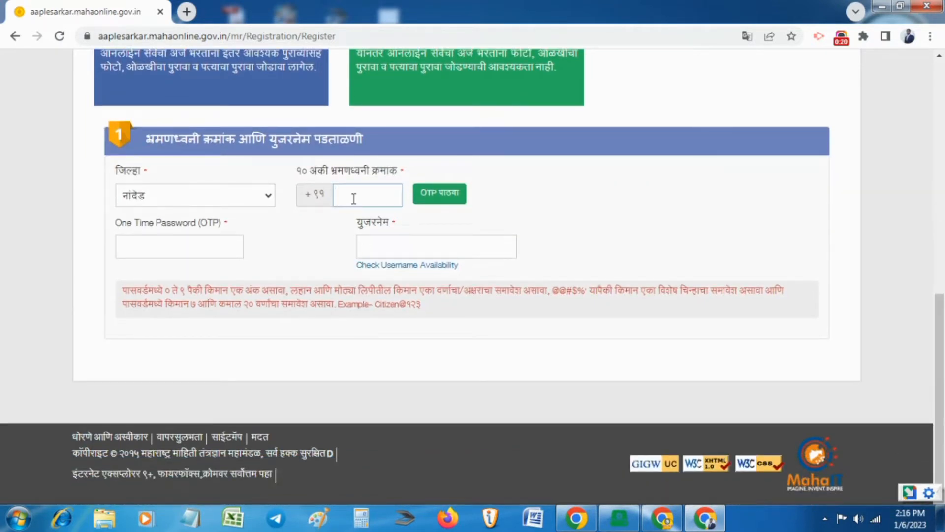
{"action": "type", "text": "८९"}
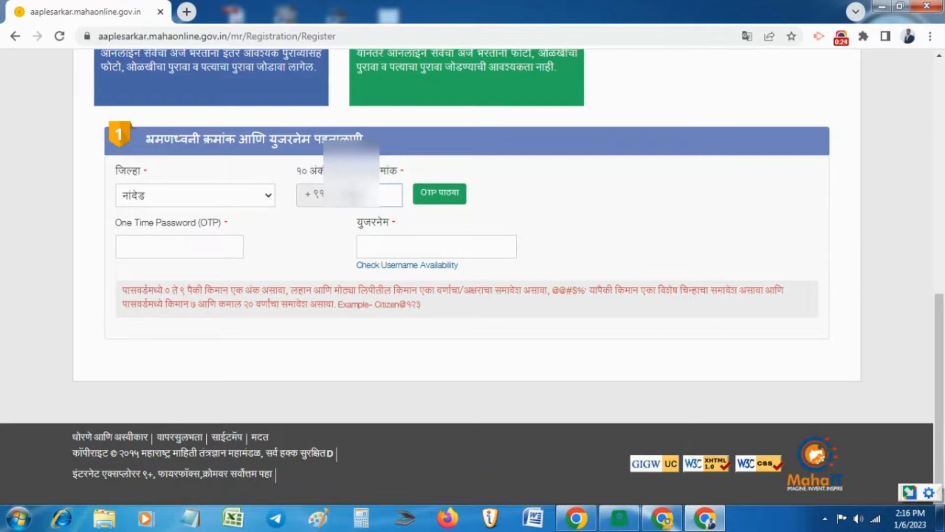
{"action": "type", "text": "२३९१"}
{"action": "left_click", "coordinate": [432, 200]}
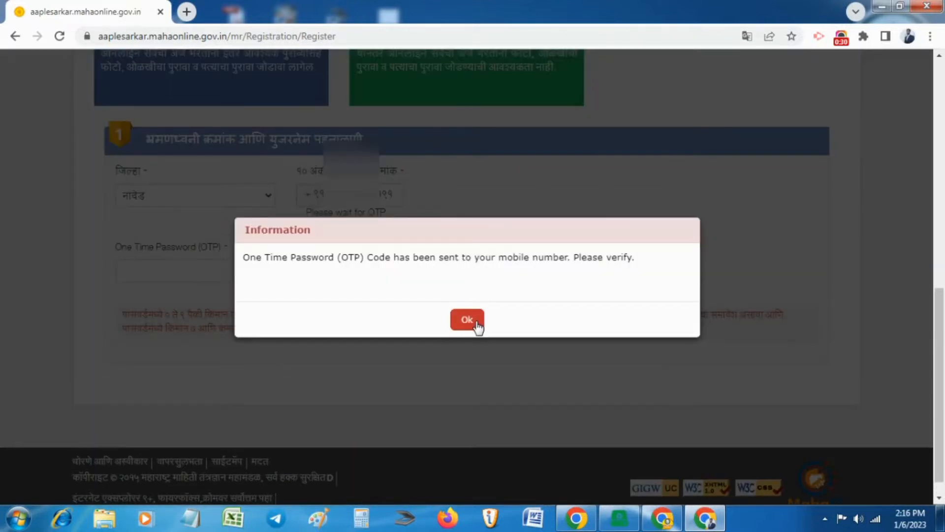
Step: Acknowledge the OTP-sent notice and enter the received one-time password
{"action": "left_click", "coordinate": [477, 326]}
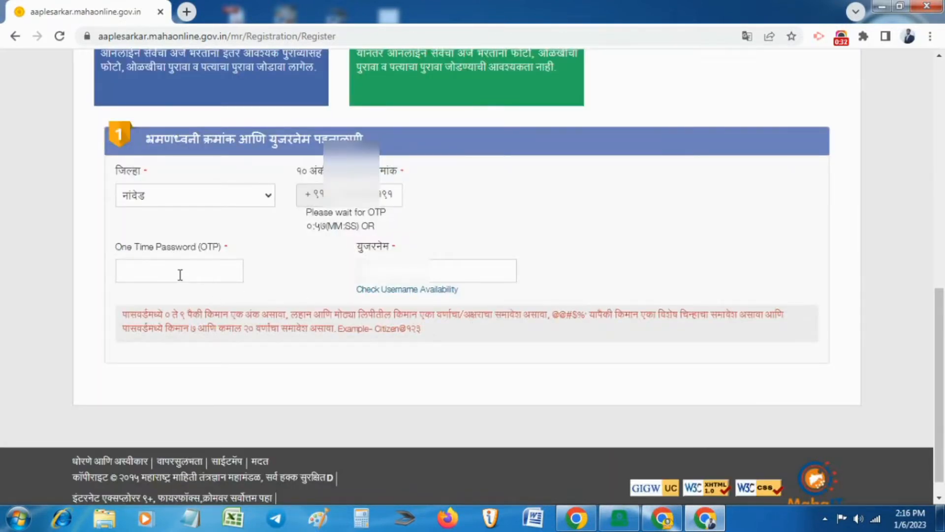
{"action": "left_click", "coordinate": [180, 274]}
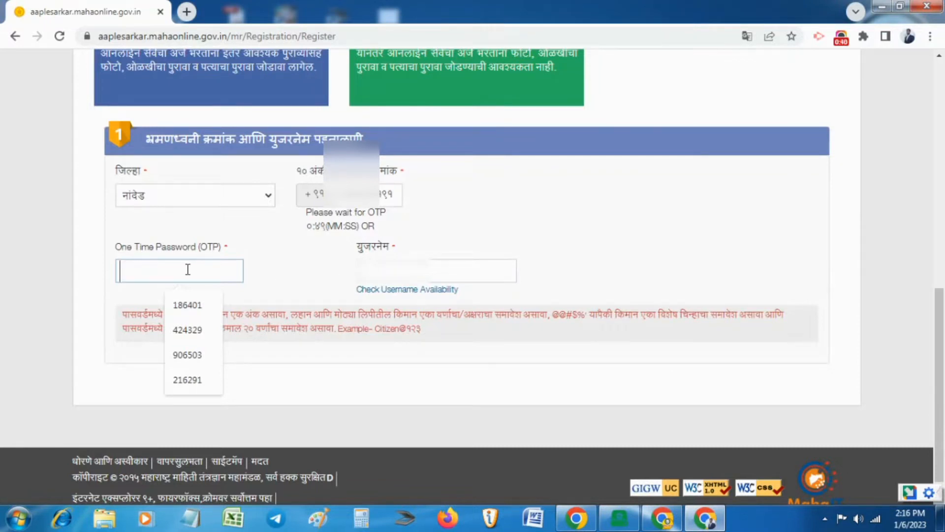
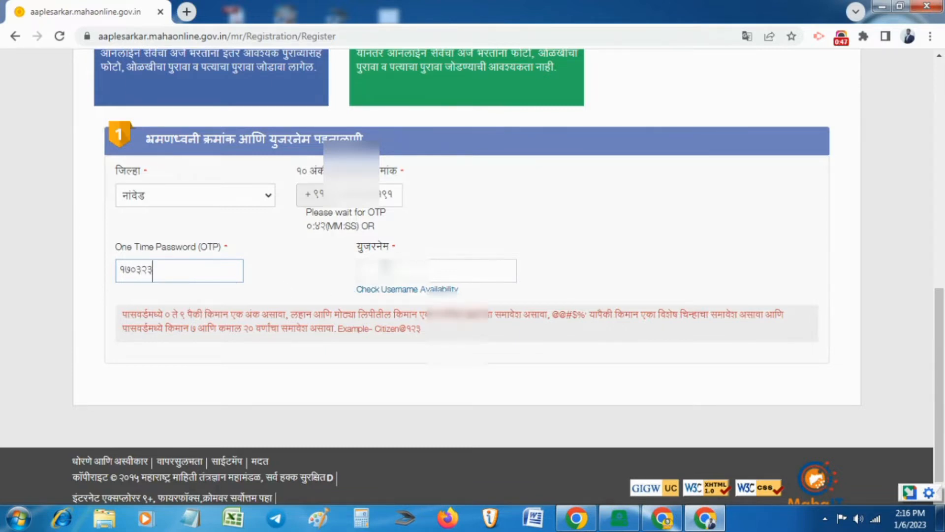
Step: Enter a chosen username and check that it is available
{"action": "left_click", "coordinate": [385, 268]}
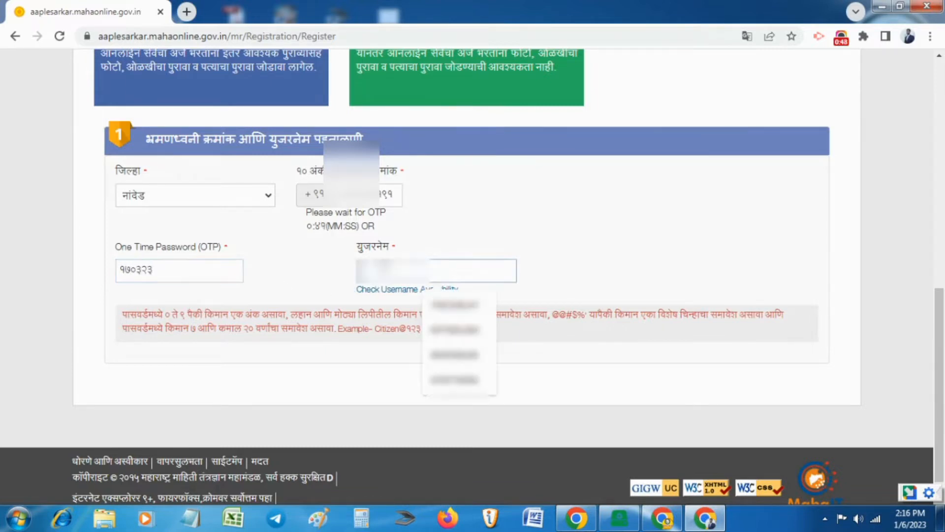
{"action": "type", "text": "…"}
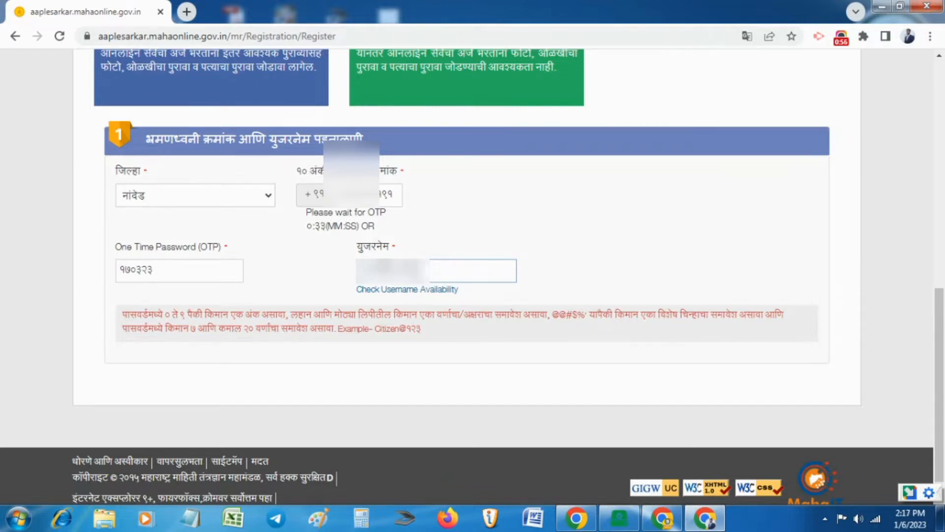
{"action": "key", "text": "ctrl+a"}
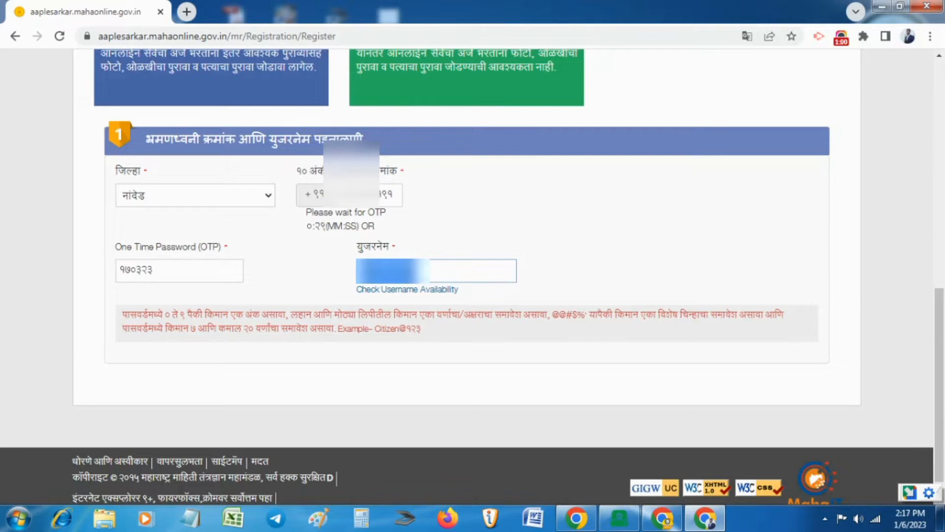
{"action": "left_click", "coordinate": [430, 291]}
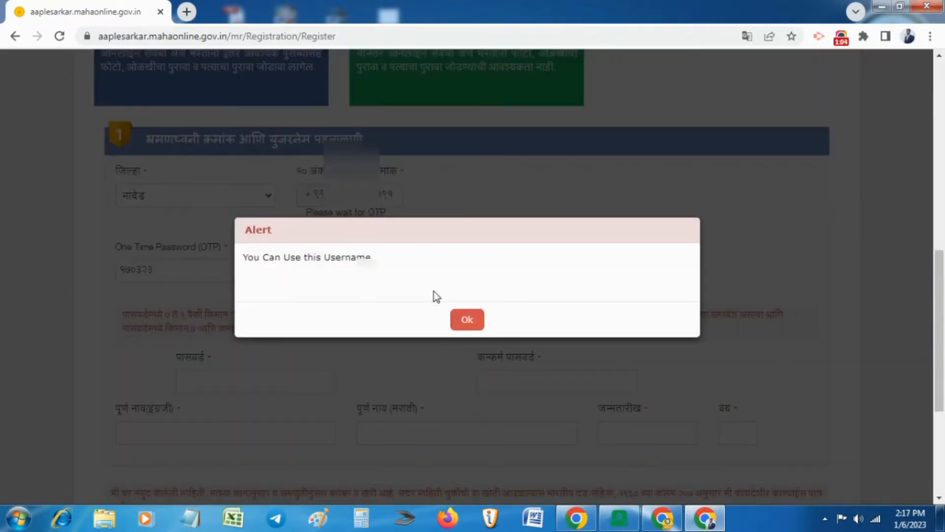
Step: Set and confirm the account password
{"action": "left_click", "coordinate": [466, 321]}
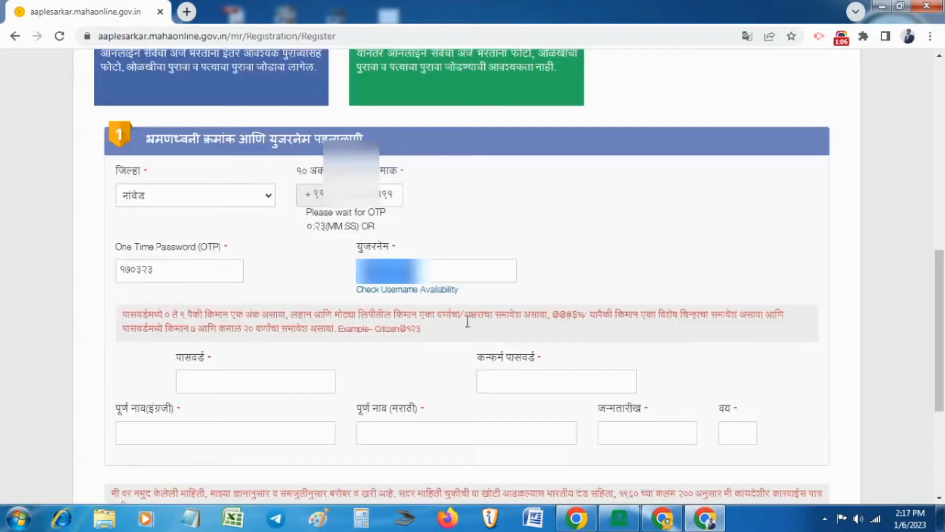
{"action": "left_click", "coordinate": [241, 392]}
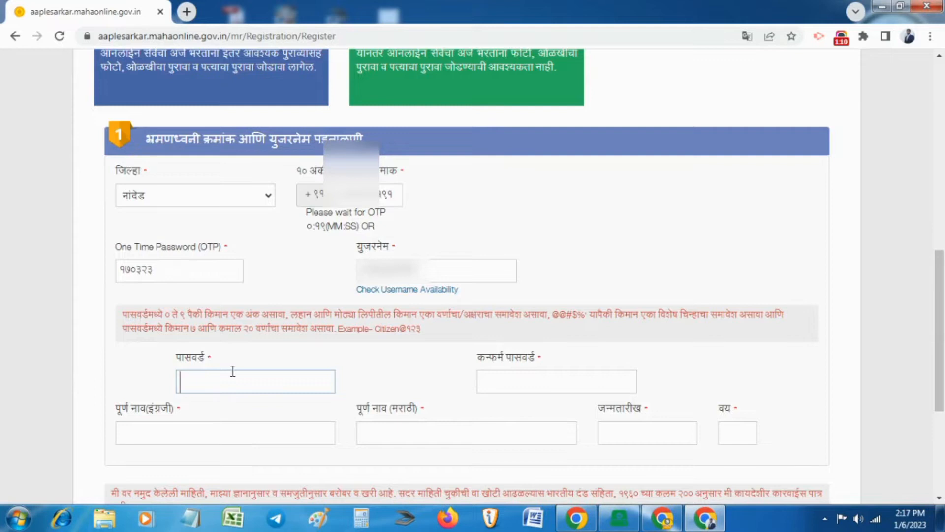
{"action": "type", "text": "••••••••••"}
{"action": "key", "text": "Tab"}
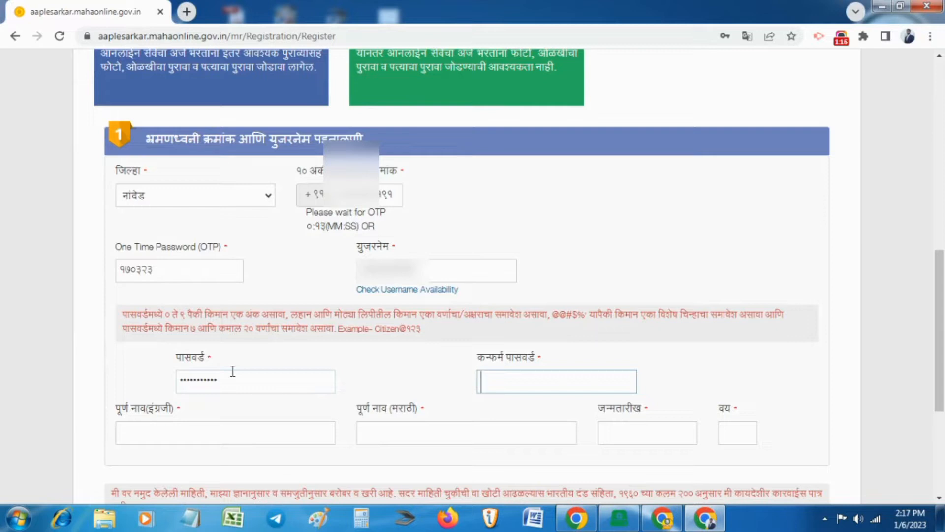
{"action": "type", "text": "•••••••••••"}
{"action": "left_click", "coordinate": [241, 441]}
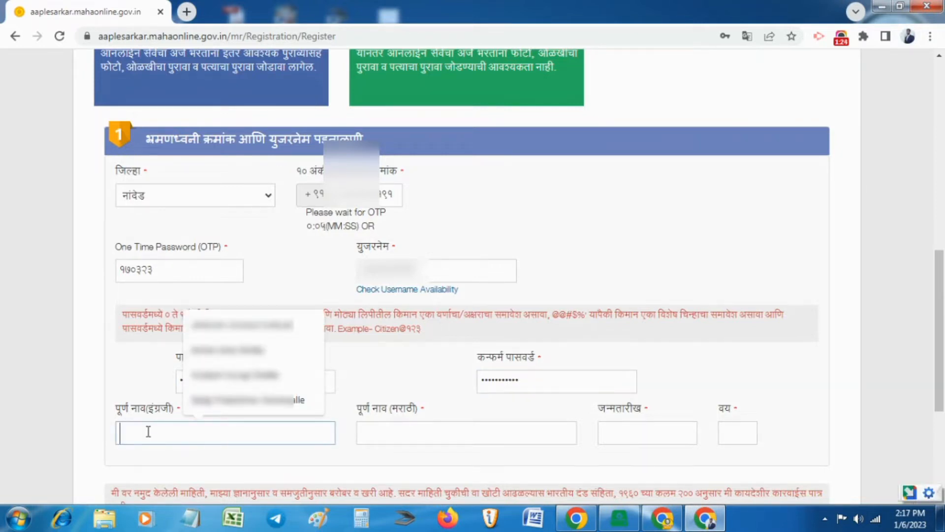
{"action": "left_click", "coordinate": [253, 459]}
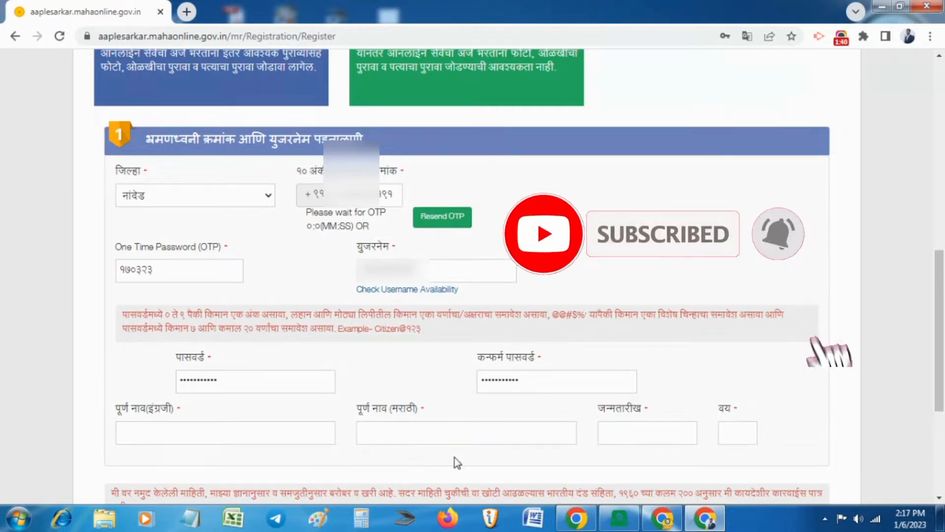
Step: Enter the English full name, accept the 'मला मान्य आहे' declaration and submit registration
{"action": "left_click", "coordinate": [171, 435]}
{"action": "type", "text": "D"}
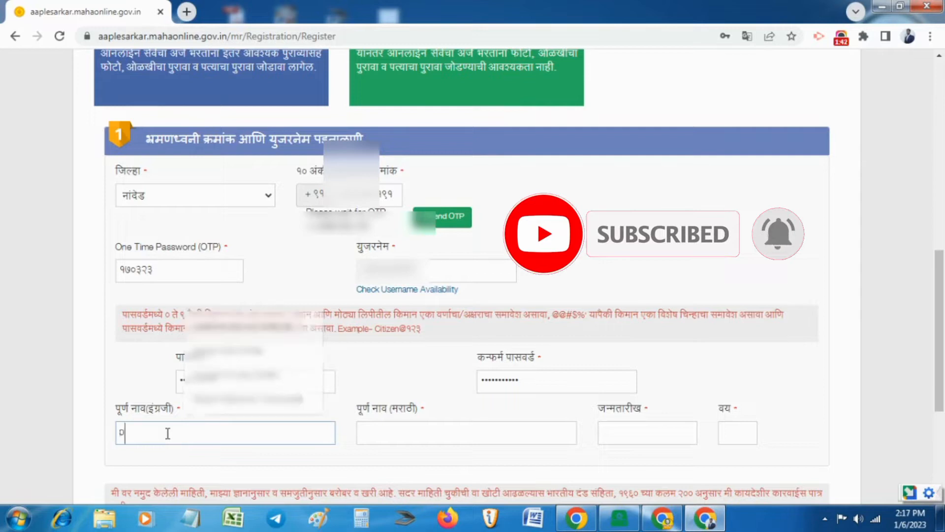
{"action": "type", "text": "rakas"}
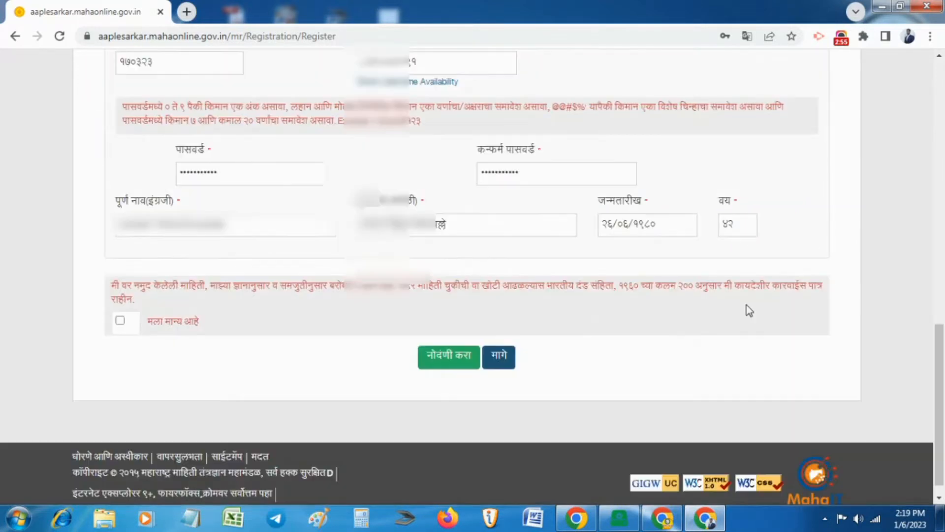
{"action": "left_click", "coordinate": [120, 320]}
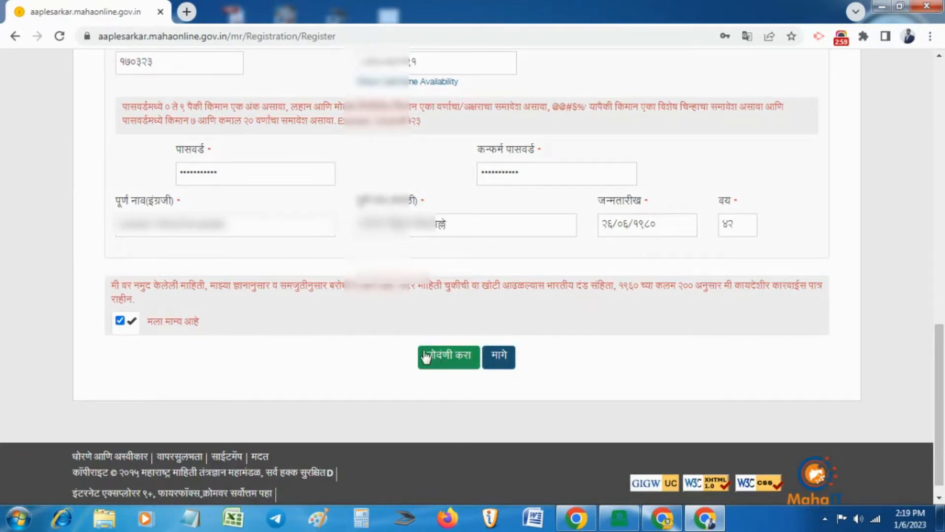
{"action": "left_click", "coordinate": [449, 363]}
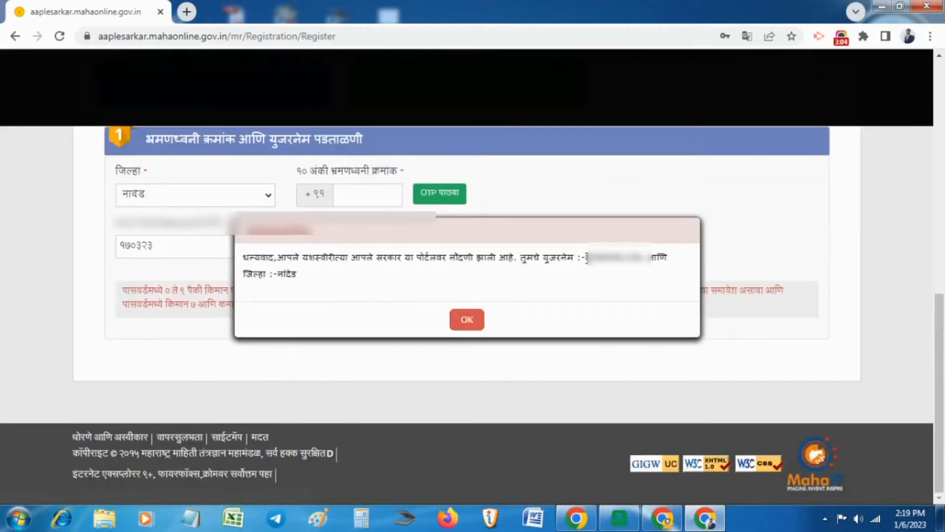
Step: Select the new username in the success message and acknowledge it
{"action": "left_click_drag", "start_coordinate": [586, 257], "coordinate": [650, 257]}
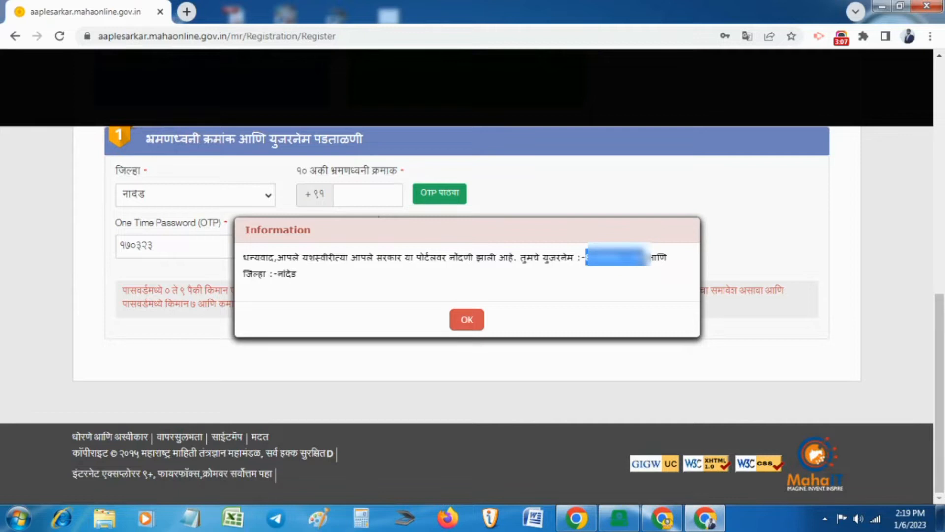
{"action": "left_click", "coordinate": [468, 320]}
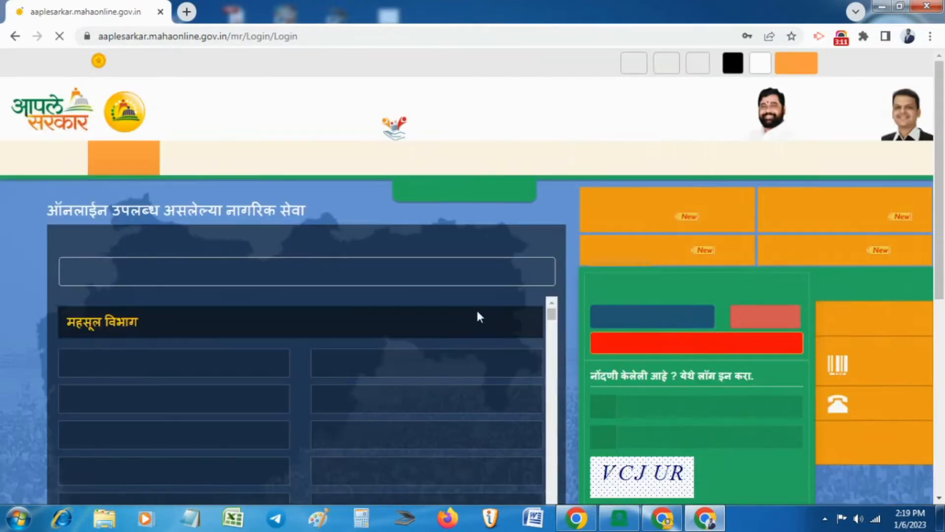
{"action": "scroll", "coordinate": [679, 381], "scroll_direction": "down", "scroll_amount": 2}
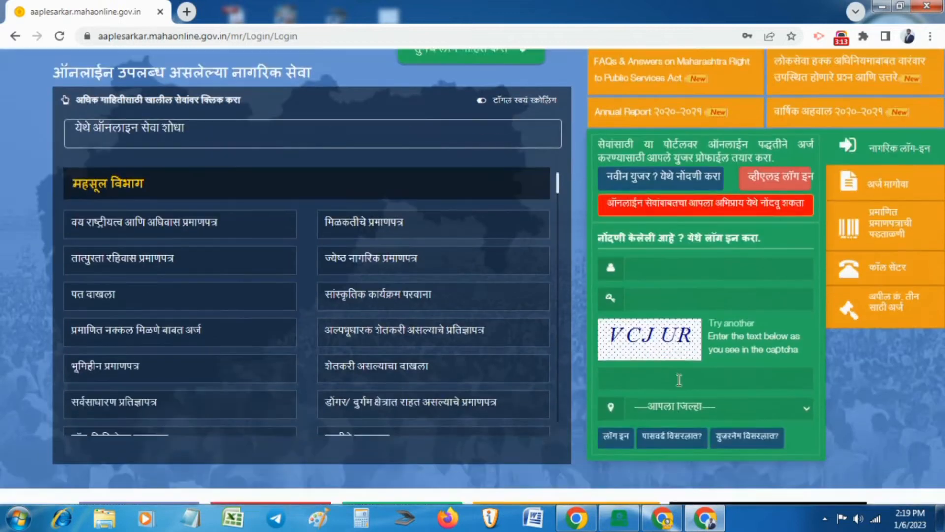
{"action": "scroll", "coordinate": [680, 381], "scroll_direction": "up", "scroll_amount": 2}
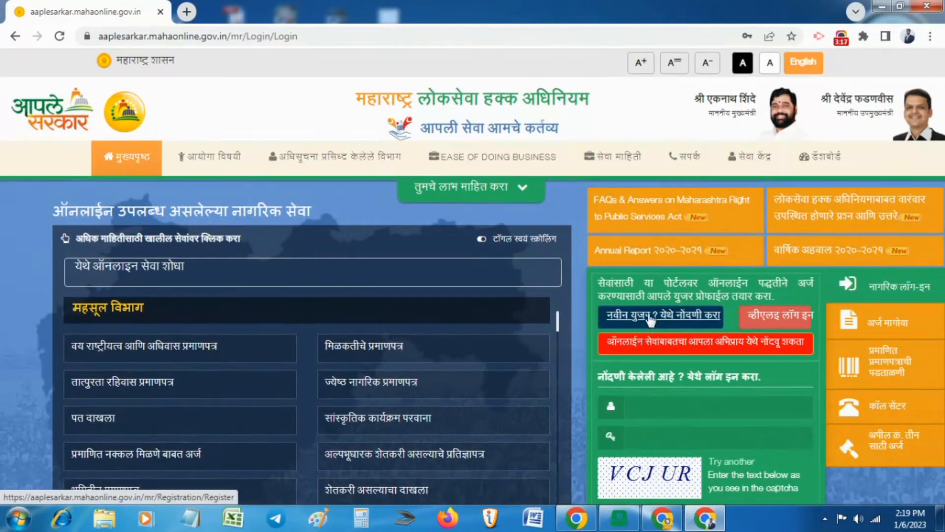
Step: Log in with the saved username, password, captcha and registered district
{"action": "left_click", "coordinate": [650, 411]}
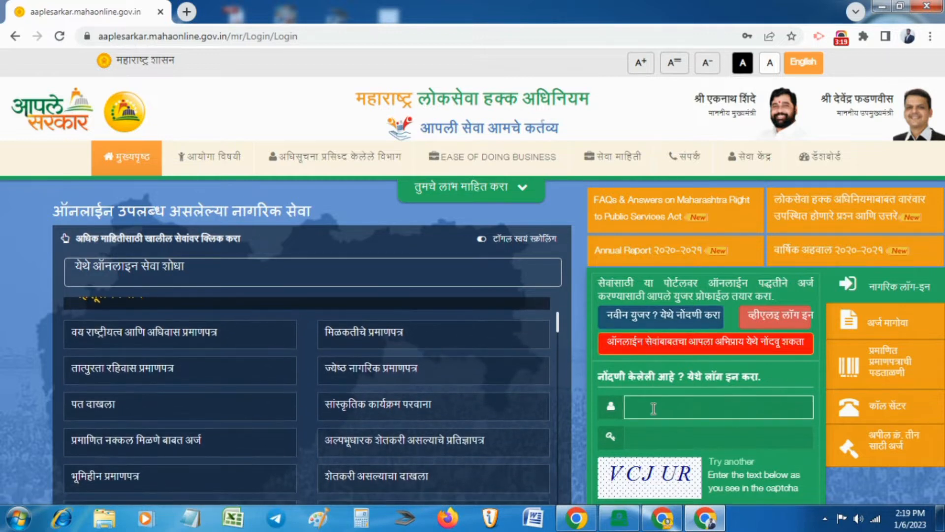
{"action": "left_click", "coordinate": [723, 373]}
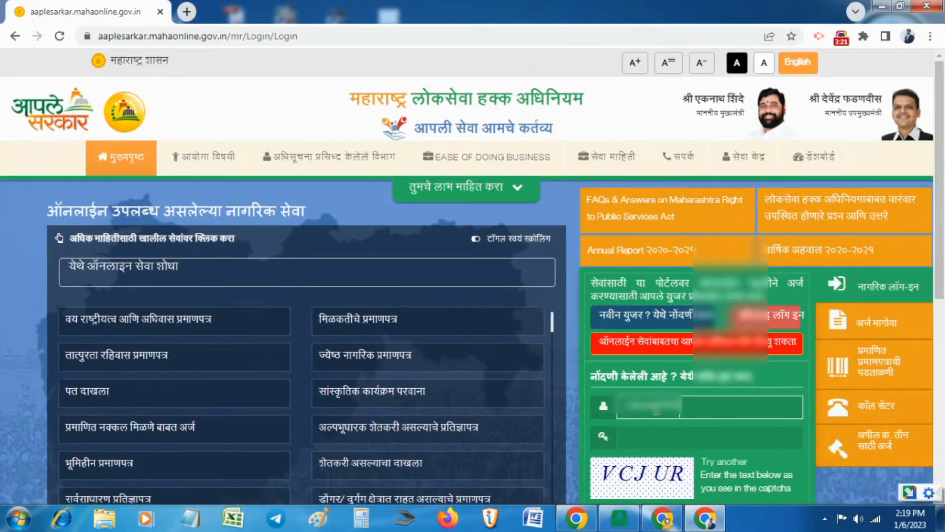
{"action": "left_click", "coordinate": [675, 442]}
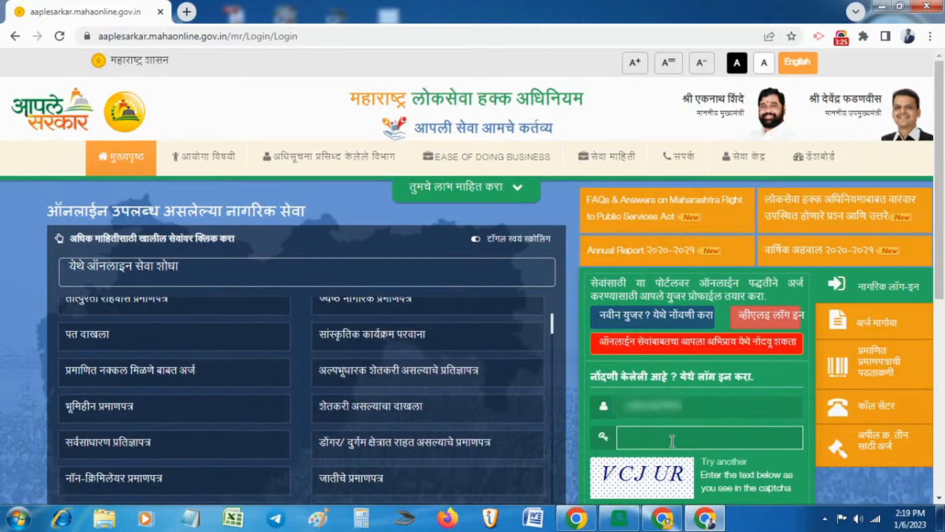
{"action": "type", "text": "•"}
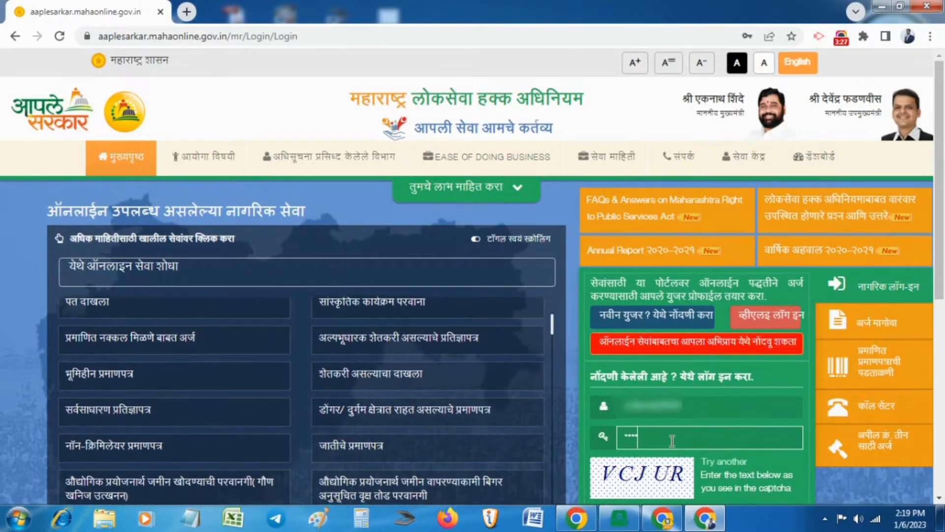
{"action": "type", "text": "•••••••••"}
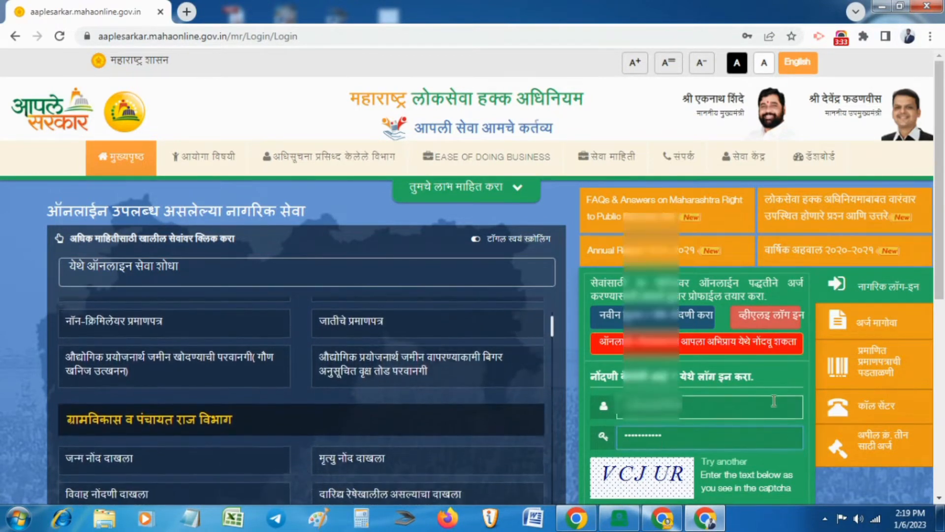
{"action": "left_click", "coordinate": [799, 387]}
{"action": "key", "text": "Tab"}
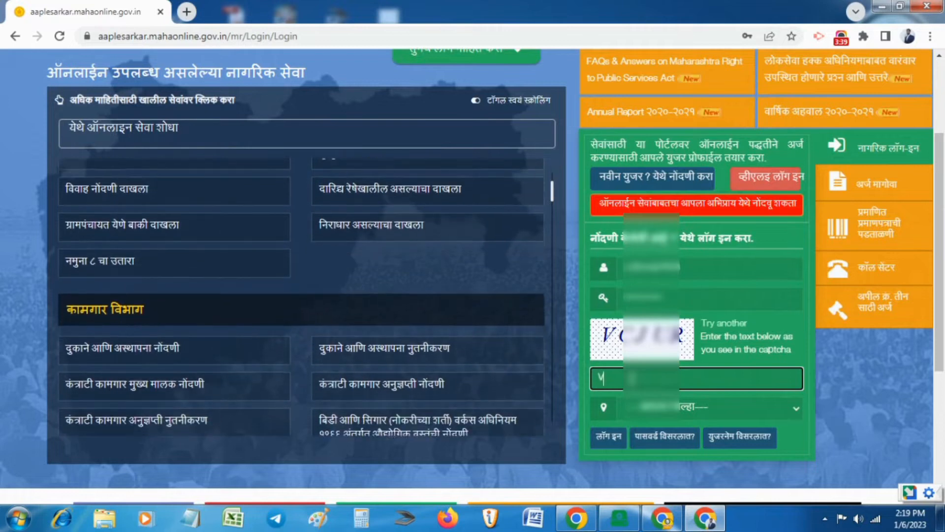
{"action": "type", "text": "VCJUR"}
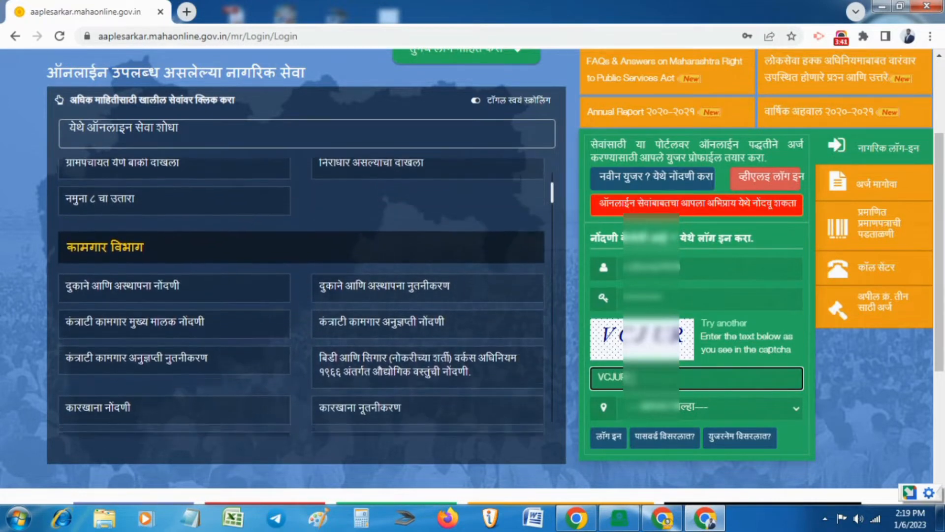
{"action": "left_click", "coordinate": [671, 413]}
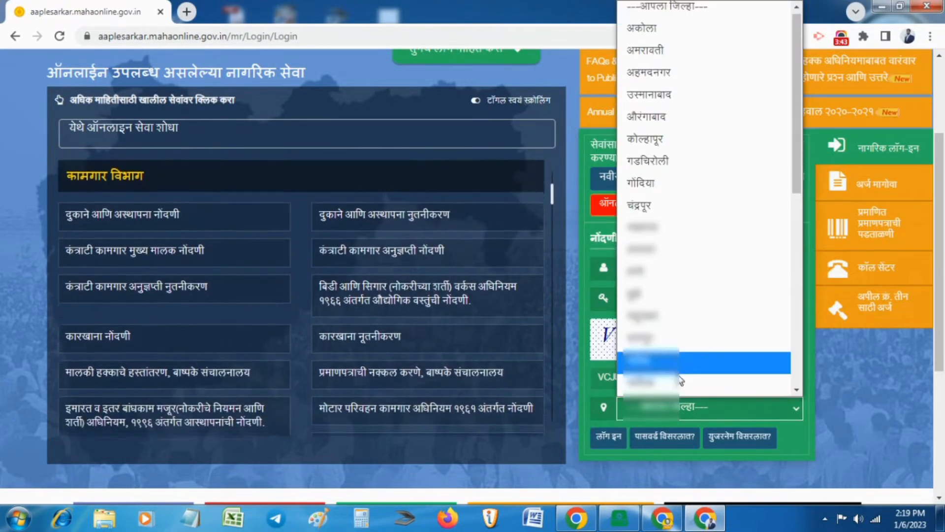
{"action": "left_click", "coordinate": [658, 359]}
{"action": "left_click", "coordinate": [605, 440]}
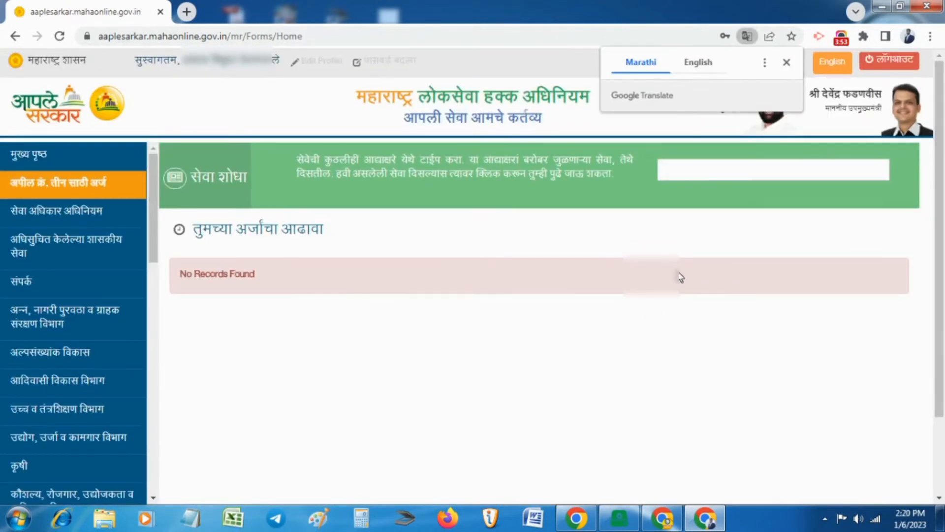
Step: Close the Google Translate offer and scroll the department sidebar to महसूल विभाग
{"action": "left_click", "coordinate": [786, 63]}
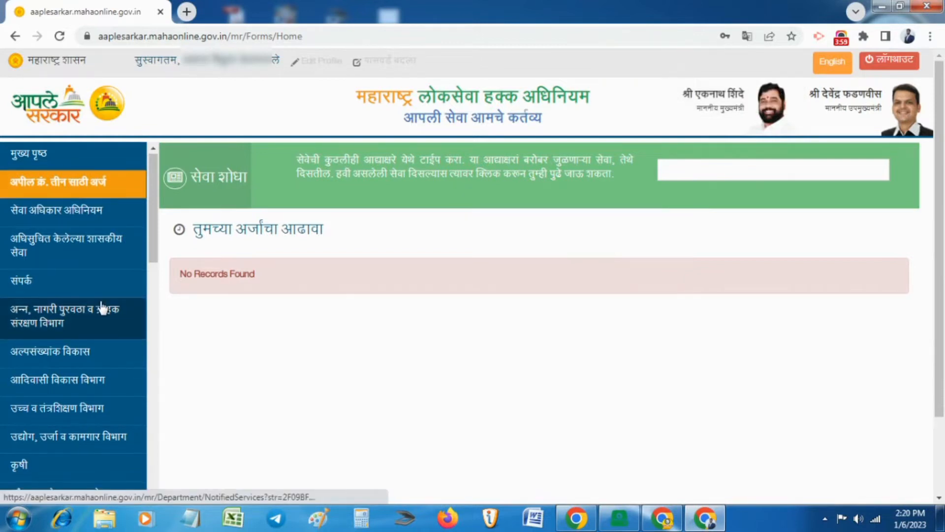
{"action": "scroll", "coordinate": [102, 308], "scroll_direction": "down", "scroll_amount": 7}
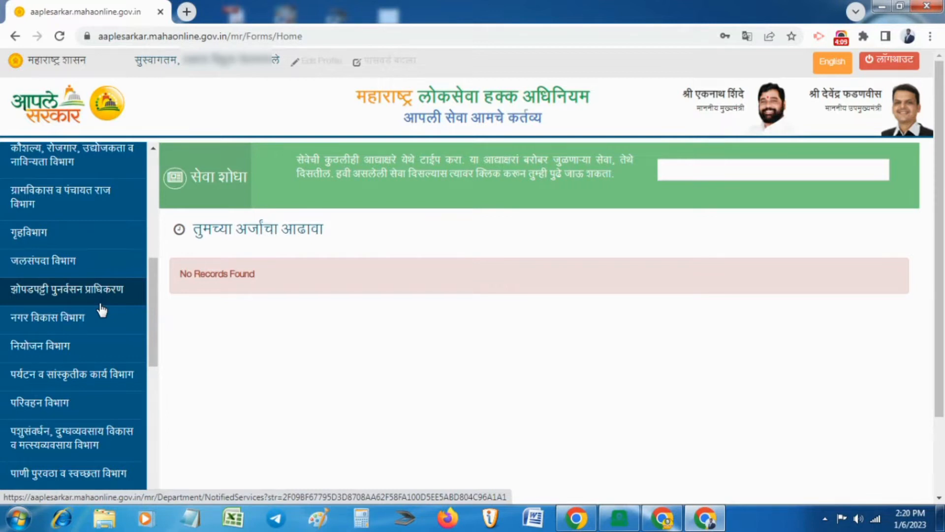
{"action": "scroll", "coordinate": [101, 310], "scroll_direction": "down", "scroll_amount": 4}
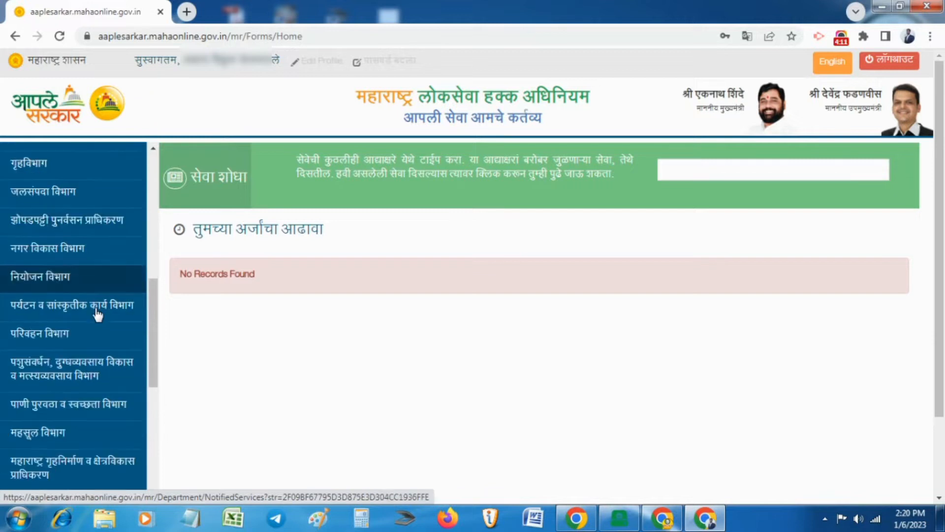
{"action": "scroll", "coordinate": [89, 315], "scroll_direction": "down", "scroll_amount": 1}
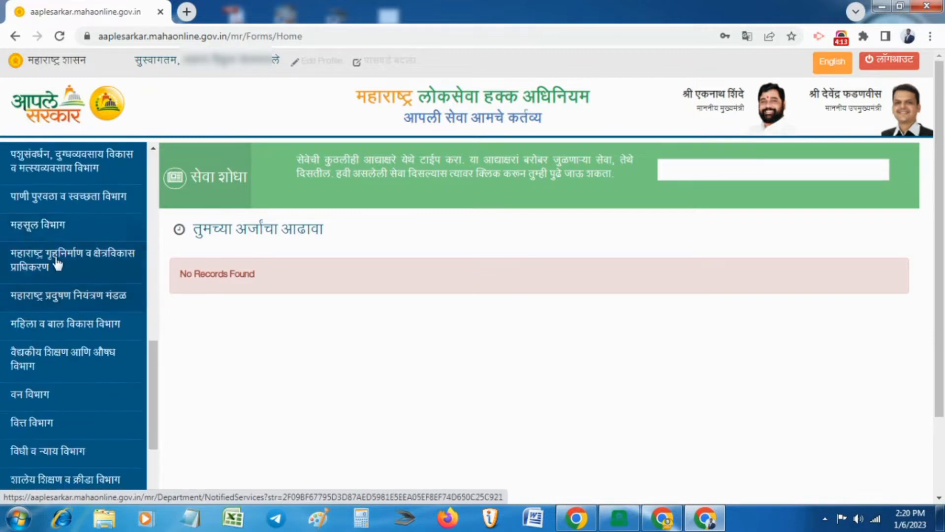
Step: Under महसूल विभाग, choose sub-department महसूल सेवा and the वय, राष्ट्रीयत्व आणि अधिवास प्रमाणपत्र service
{"action": "left_click", "coordinate": [48, 237]}
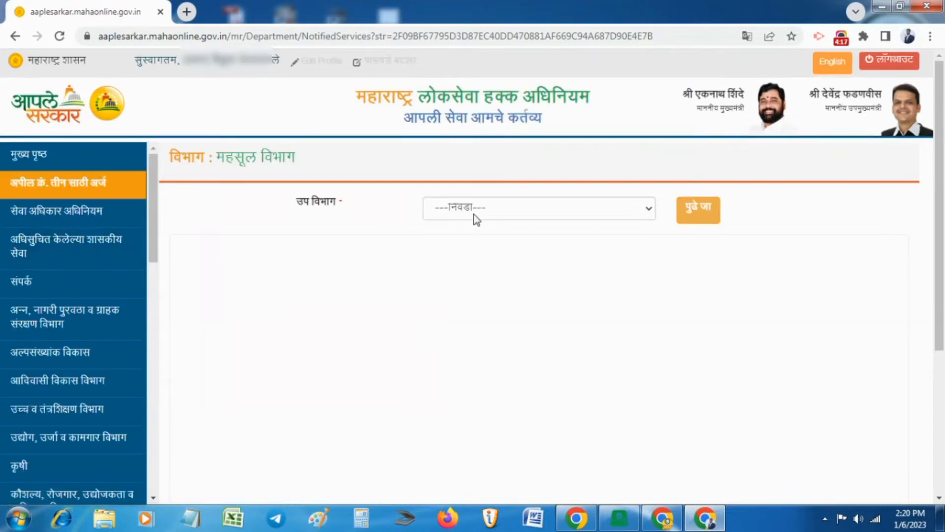
{"action": "left_click", "coordinate": [473, 214]}
{"action": "left_click", "coordinate": [470, 247]}
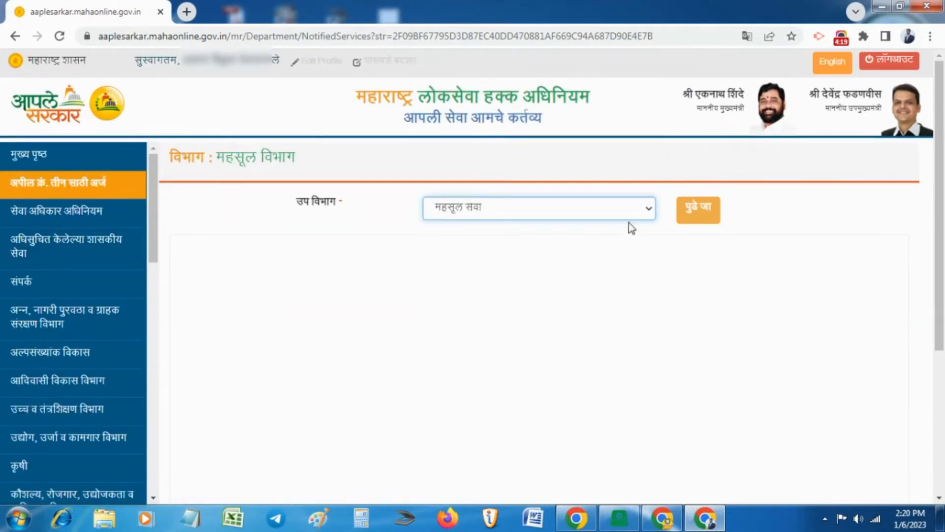
{"action": "left_click", "coordinate": [703, 211]}
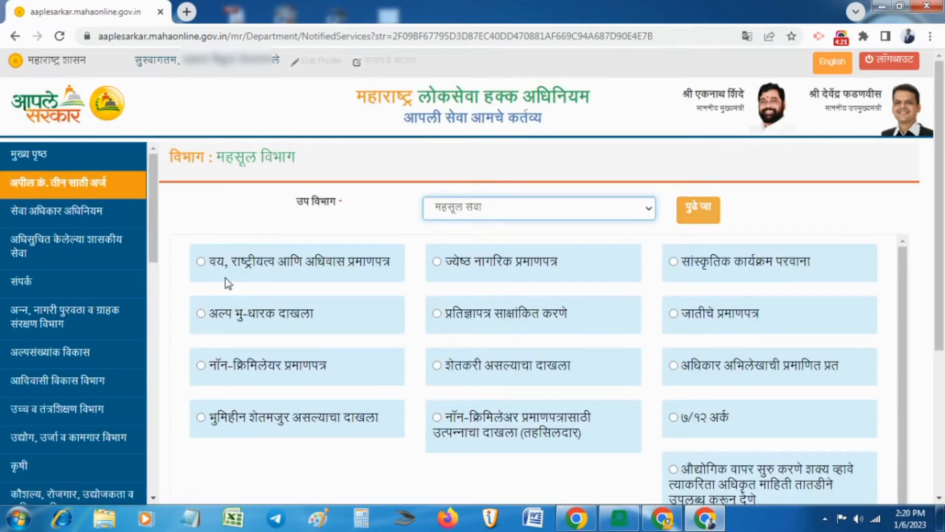
{"action": "left_click", "coordinate": [200, 266]}
{"action": "scroll", "coordinate": [548, 377], "scroll_direction": "down", "scroll_amount": 3}
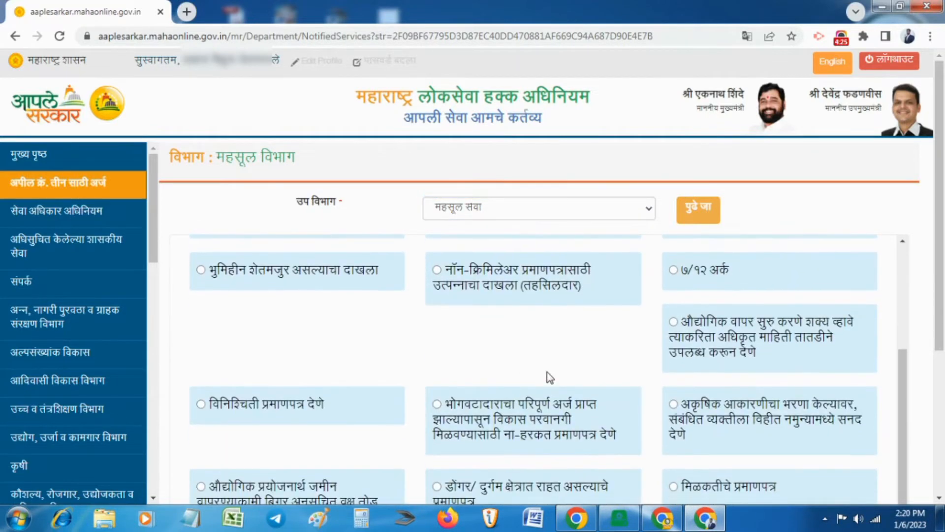
{"action": "scroll", "coordinate": [552, 371], "scroll_direction": "up", "scroll_amount": 3}
{"action": "left_click", "coordinate": [699, 215]}
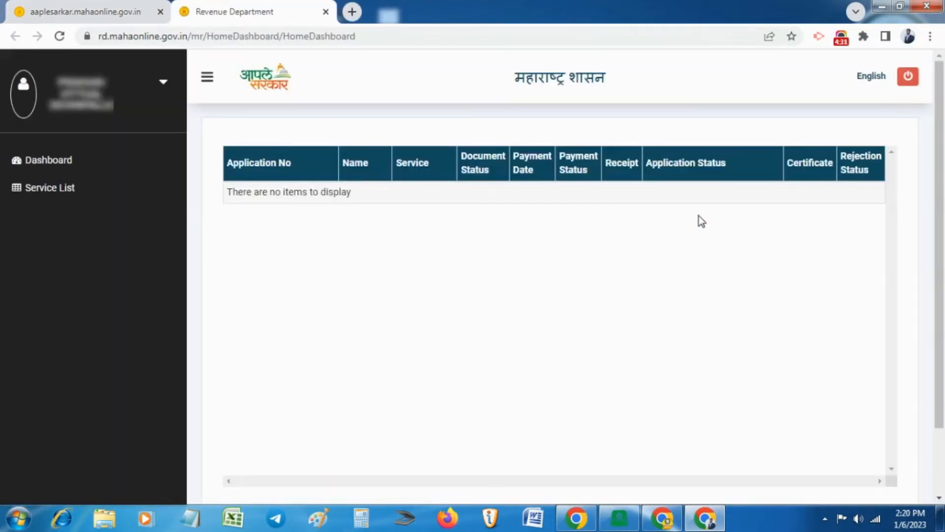
Step: Open the तात्पुरता रहिवास प्रमाणपत्र tile's required-documents page from the Service List
{"action": "left_click", "coordinate": [51, 189]}
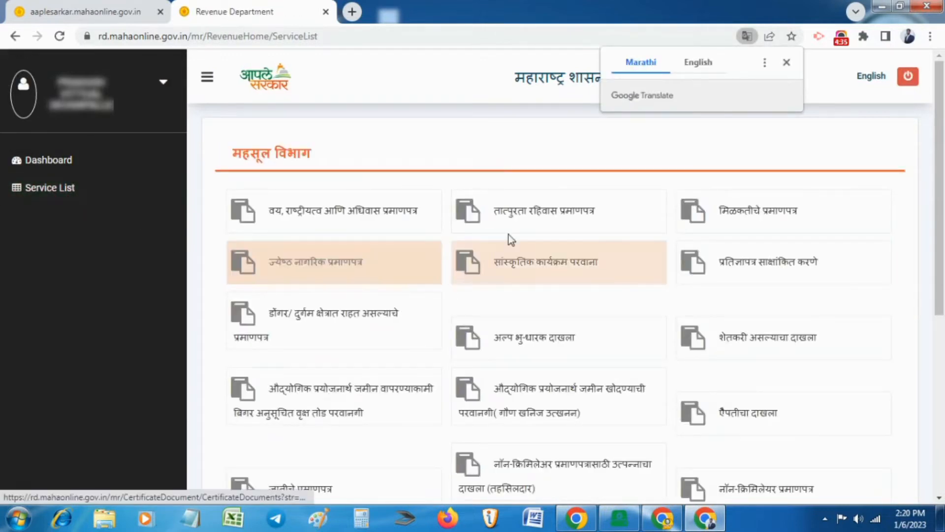
{"action": "left_click", "coordinate": [786, 63]}
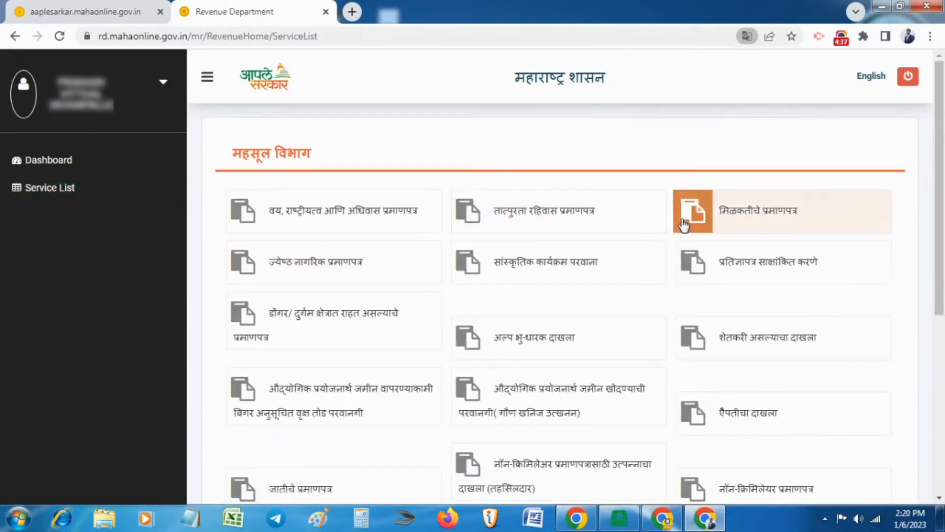
{"action": "left_click", "coordinate": [537, 215]}
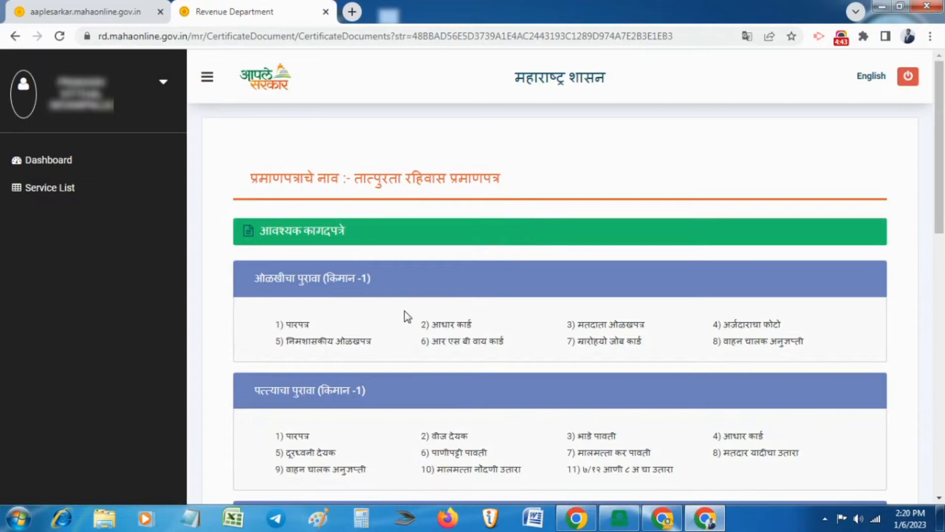
{"action": "scroll", "coordinate": [406, 306], "scroll_direction": "down", "scroll_amount": 1}
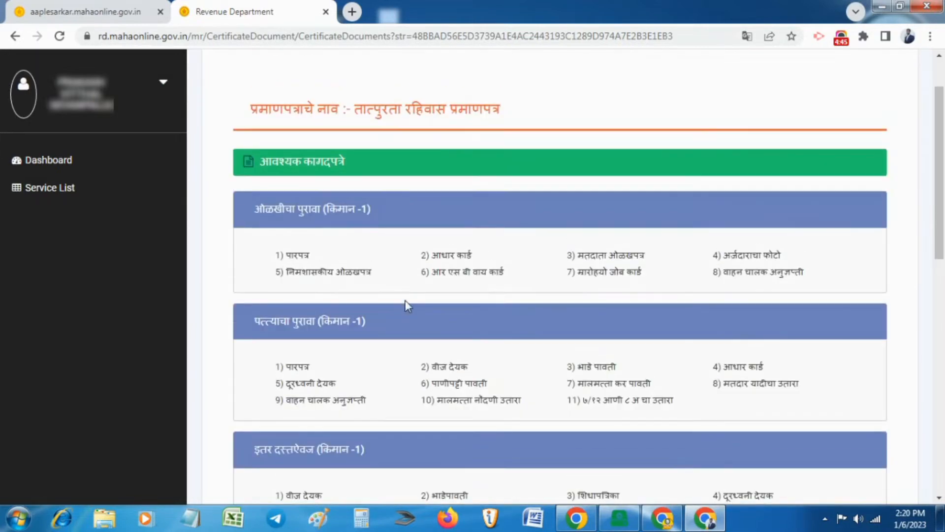
{"action": "scroll", "coordinate": [406, 306], "scroll_direction": "up", "scroll_amount": 2}
{"action": "scroll", "coordinate": [406, 305], "scroll_direction": "down", "scroll_amount": 3}
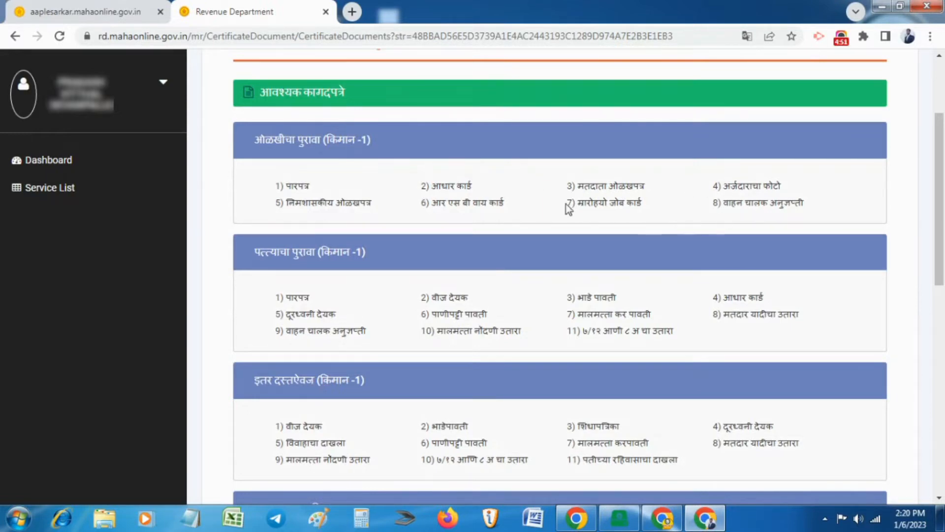
{"action": "scroll", "coordinate": [568, 206], "scroll_direction": "down", "scroll_amount": 3}
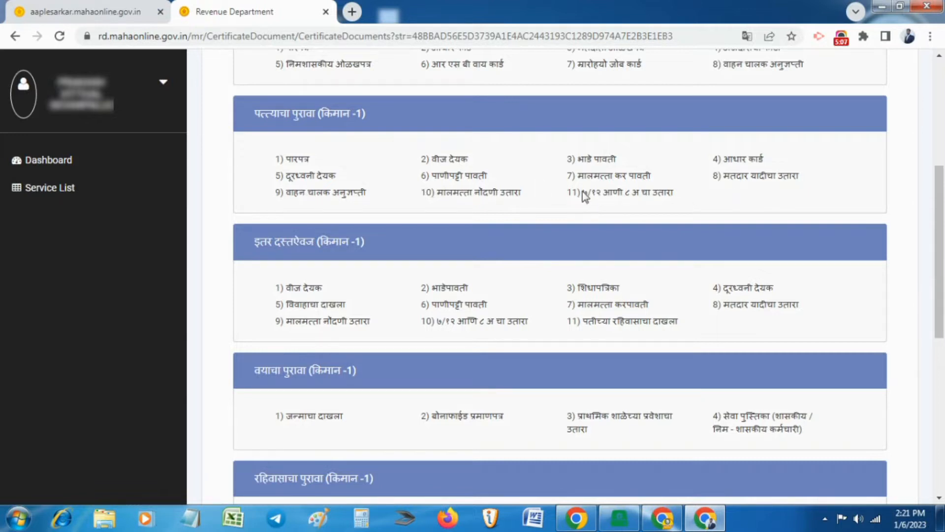
{"action": "scroll", "coordinate": [297, 186], "scroll_direction": "down", "scroll_amount": 1}
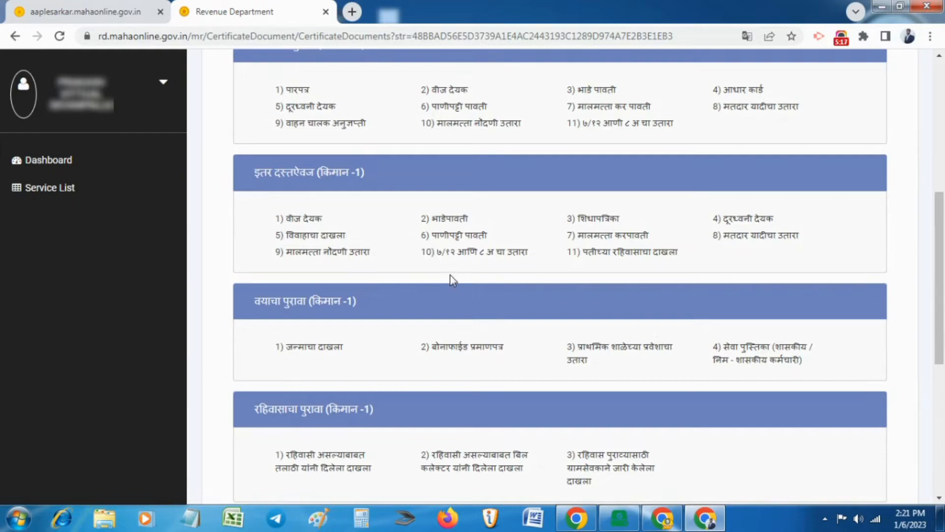
{"action": "scroll", "coordinate": [450, 276], "scroll_direction": "down", "scroll_amount": 3}
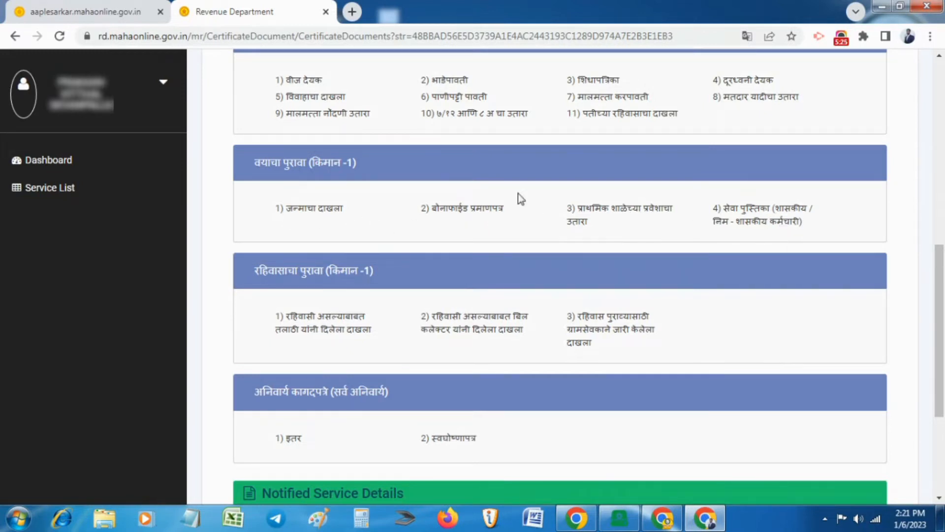
{"action": "scroll", "coordinate": [529, 221], "scroll_direction": "down", "scroll_amount": 3}
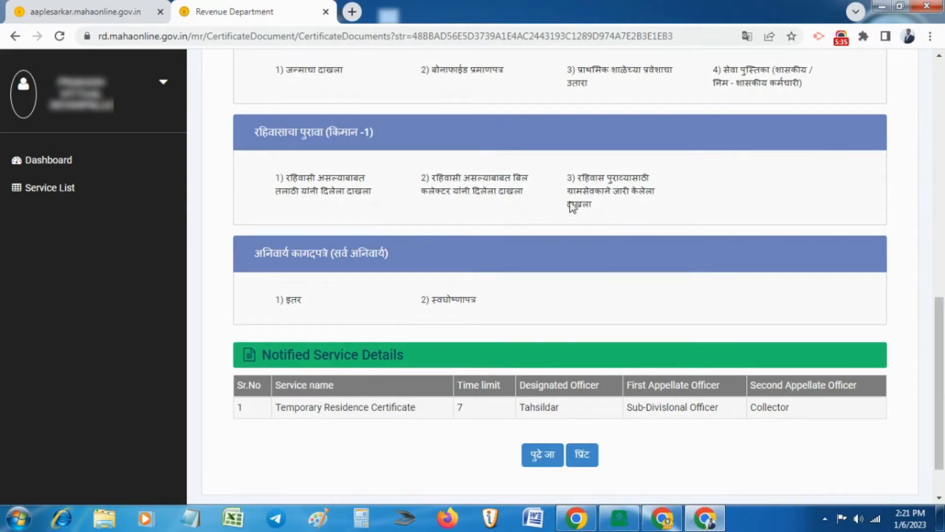
{"action": "scroll", "coordinate": [498, 211], "scroll_direction": "down", "scroll_amount": 2}
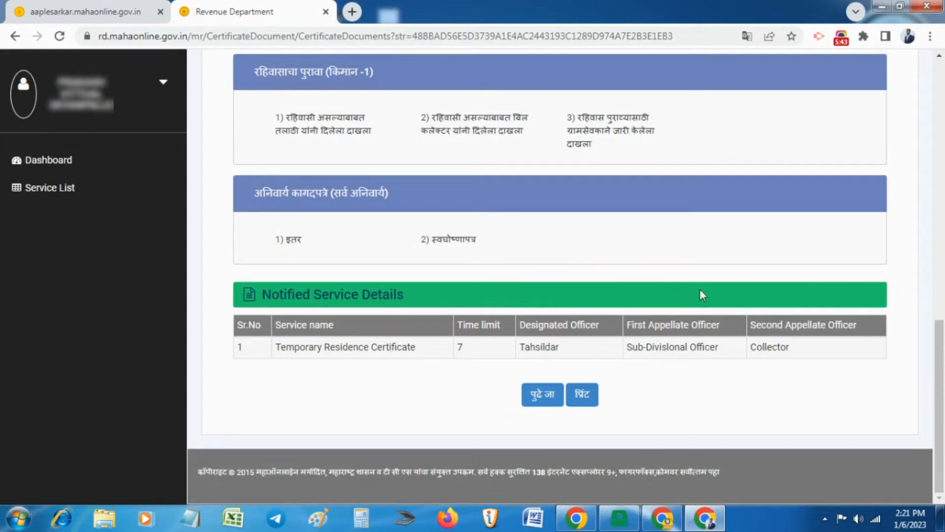
Step: Start the application with certificate स्थानिक वास्तव्याचा दाखला and applicant salutation श्री
{"action": "left_click", "coordinate": [543, 396]}
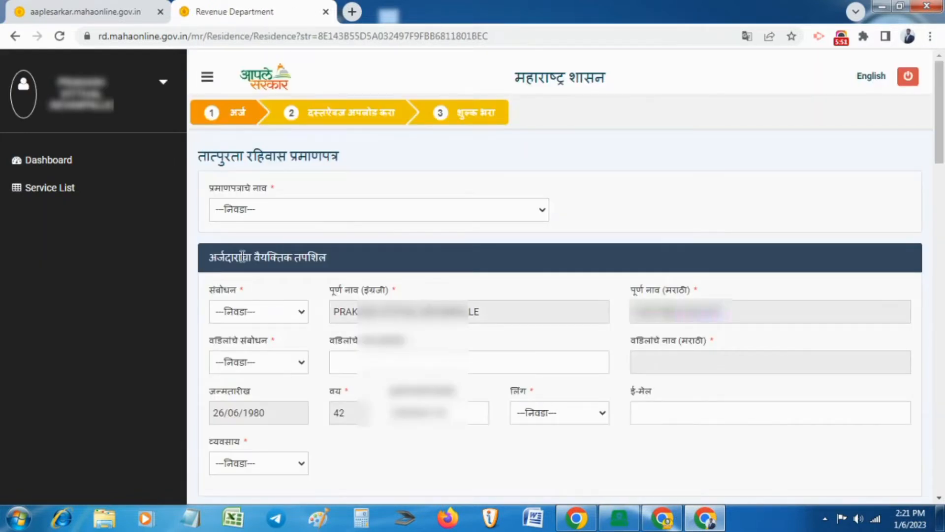
{"action": "left_click", "coordinate": [255, 219]}
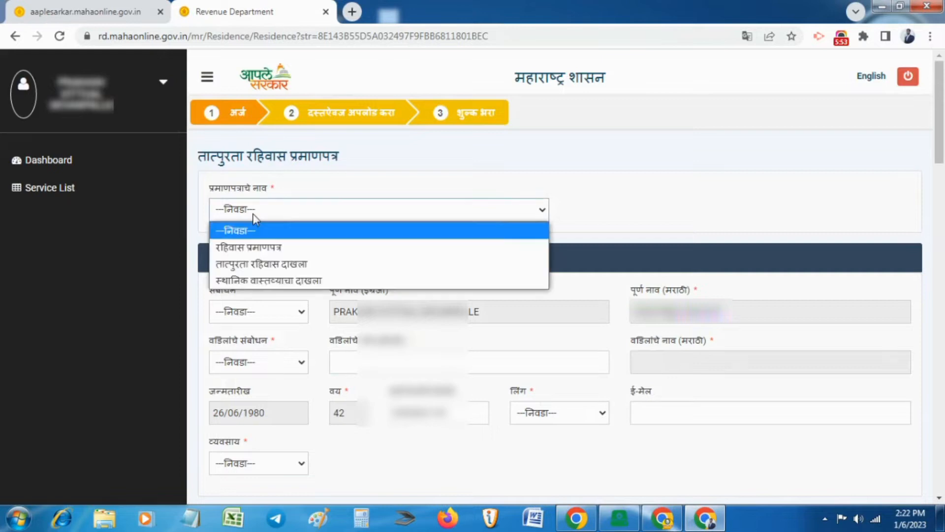
{"action": "left_click", "coordinate": [249, 281]}
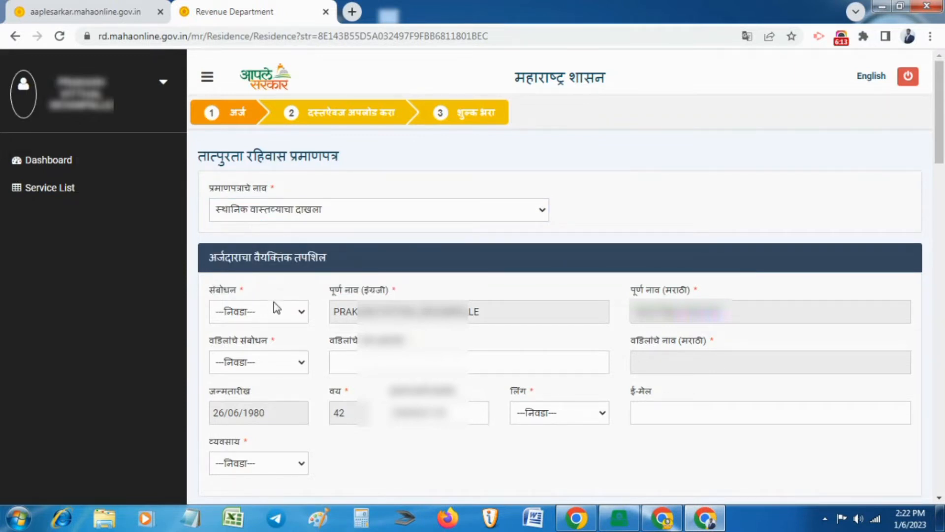
{"action": "left_click", "coordinate": [281, 321]}
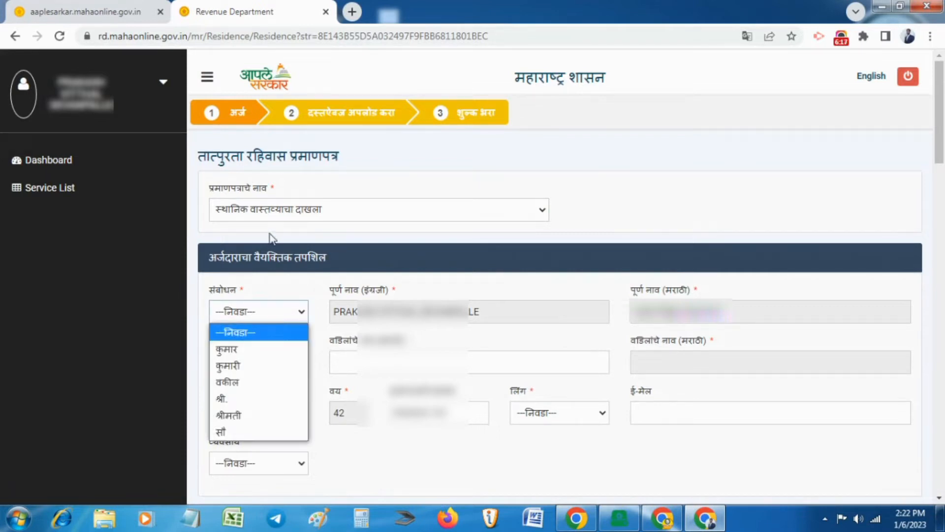
{"action": "left_click", "coordinate": [247, 400]}
Step: Set the father's salutation to श्री., enter his name in English and Marathi, and choose occupation इतर
{"action": "left_click", "coordinate": [272, 366]}
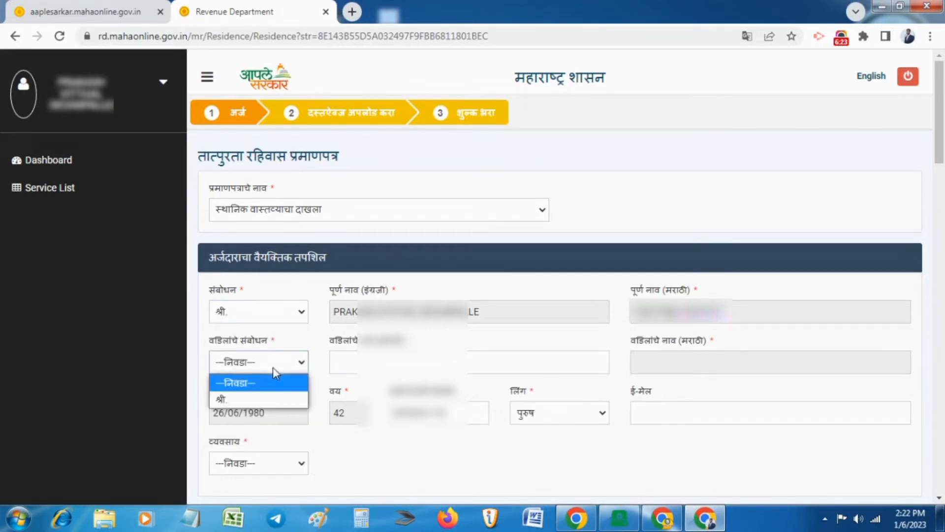
{"action": "left_click", "coordinate": [253, 397]}
{"action": "left_click", "coordinate": [349, 359]}
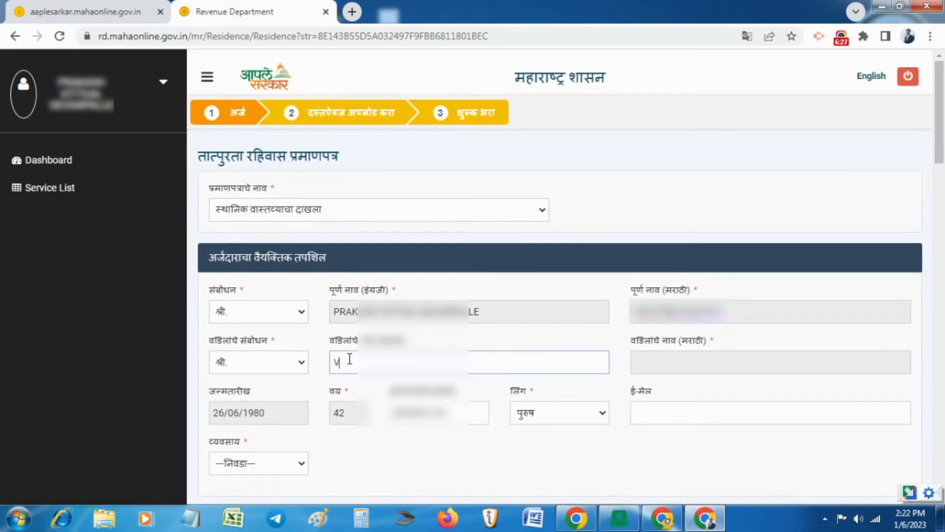
{"action": "type", "text": "Vittha"}
{"action": "left_click", "coordinate": [705, 359]}
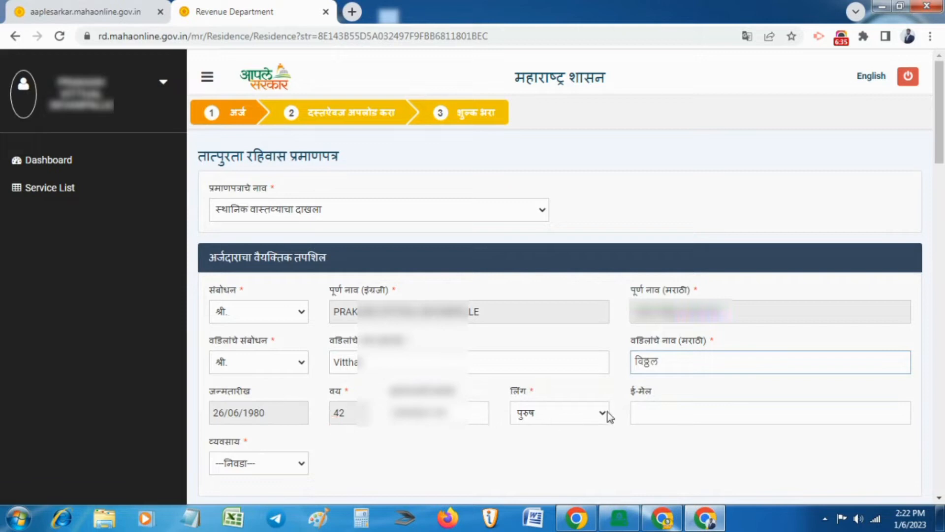
{"action": "left_click", "coordinate": [276, 464]}
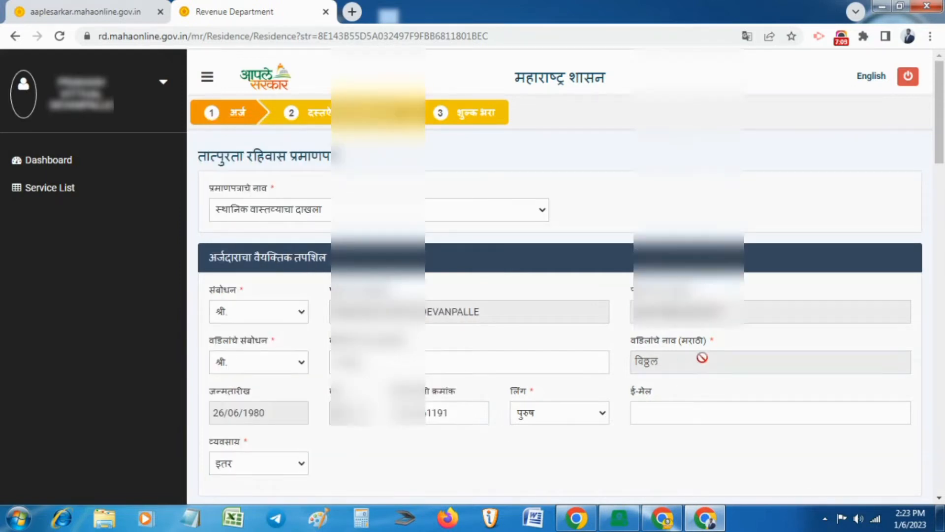
Step: Set residence at this address since 1980 and enter the house number
{"action": "scroll", "coordinate": [702, 358], "scroll_direction": "down", "scroll_amount": 8}
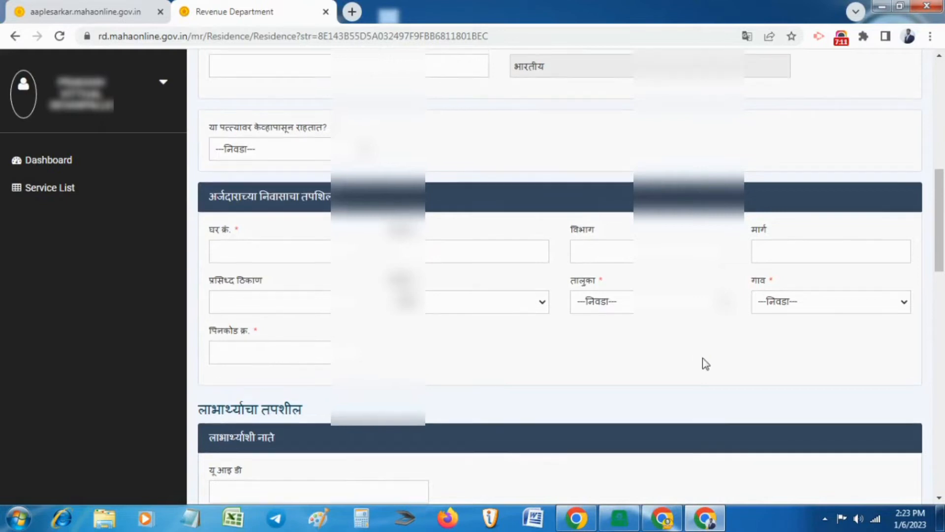
{"action": "scroll", "coordinate": [702, 358], "scroll_direction": "up", "scroll_amount": 1}
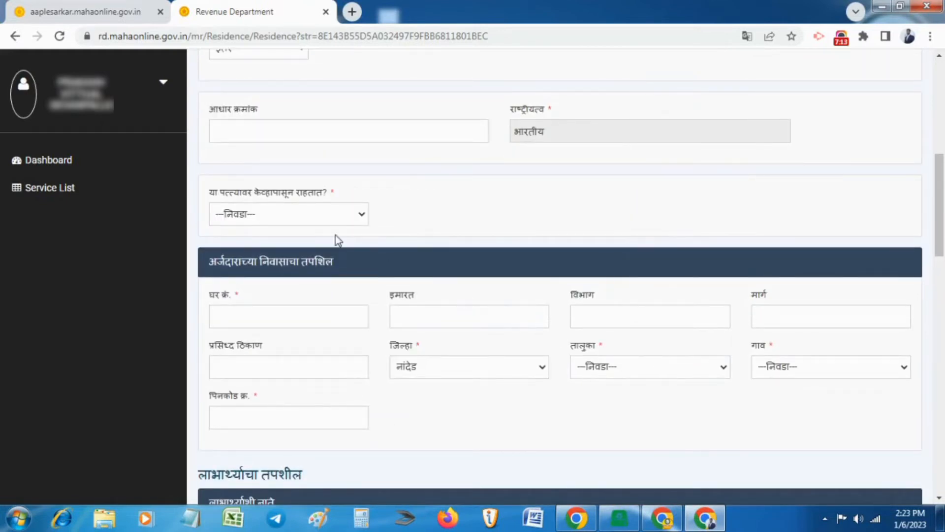
{"action": "left_click", "coordinate": [321, 225]}
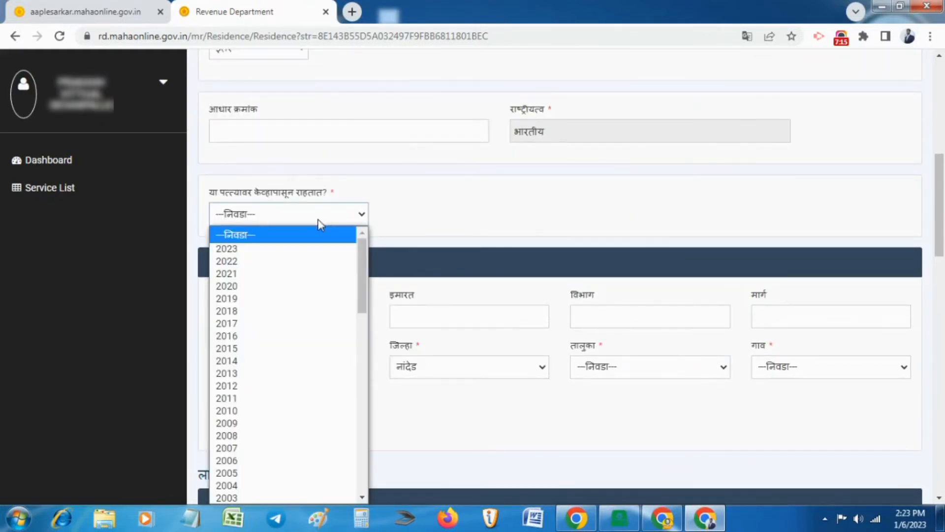
{"action": "scroll", "coordinate": [243, 331], "scroll_direction": "down", "scroll_amount": 10}
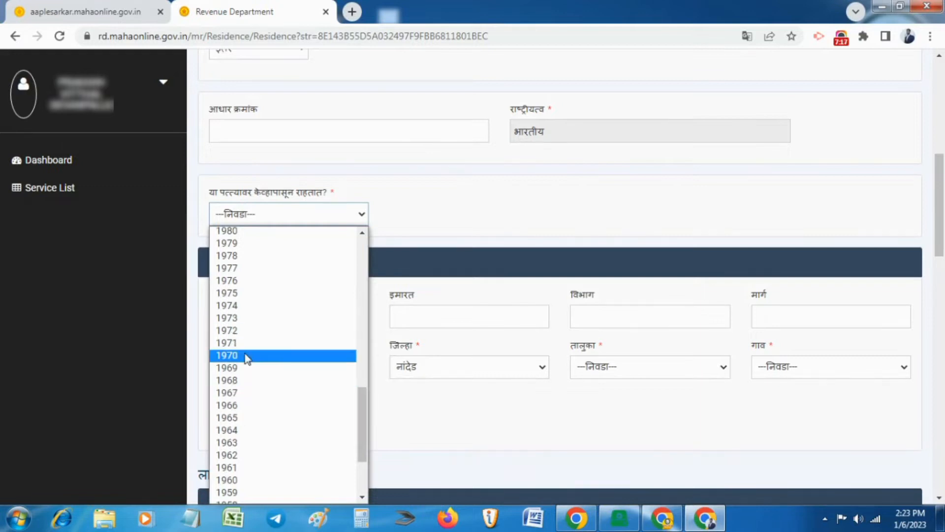
{"action": "left_click", "coordinate": [241, 230]}
{"action": "left_click", "coordinate": [268, 318]}
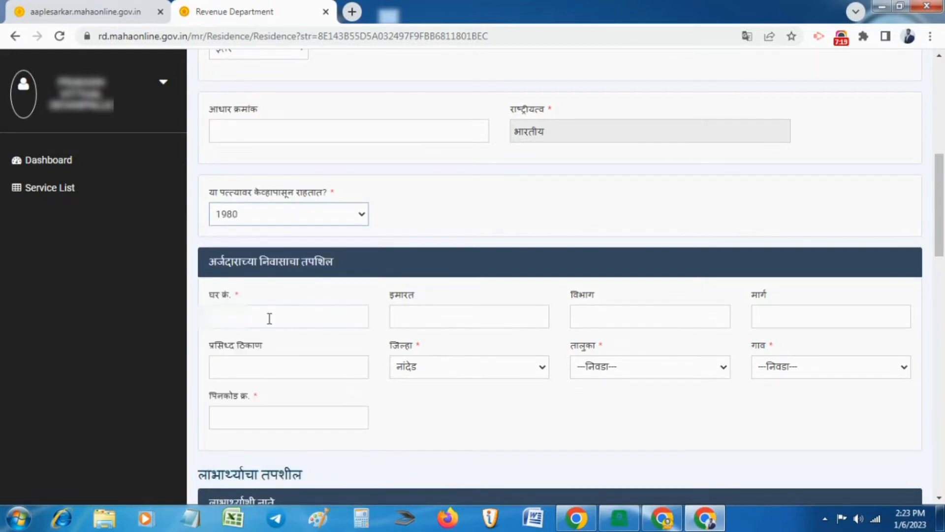
{"action": "type", "text": "1"}
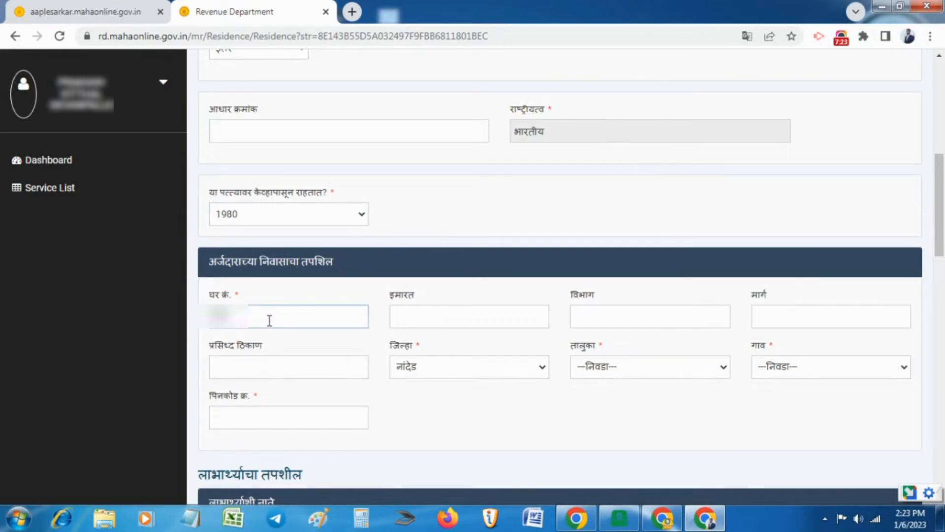
{"action": "type", "text": "2"}
{"action": "key", "text": "Tab"}
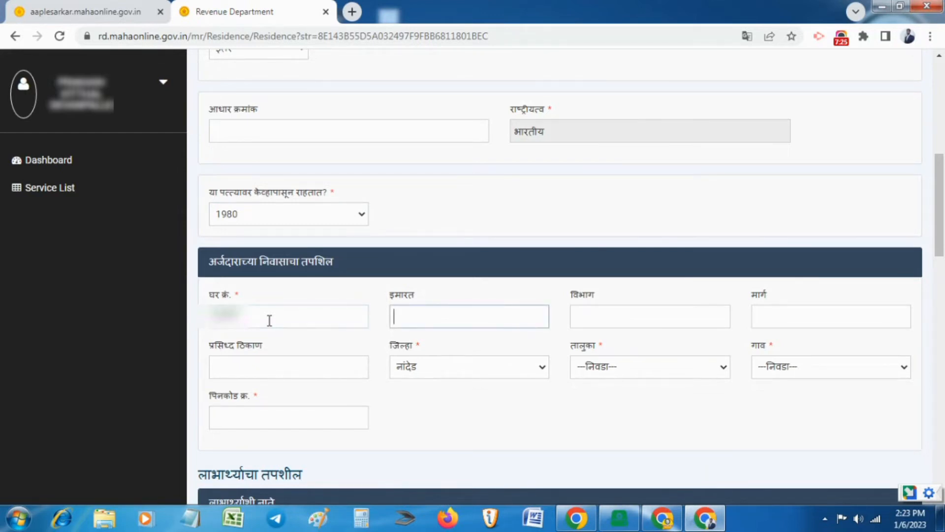
{"action": "key", "text": "Tab"}
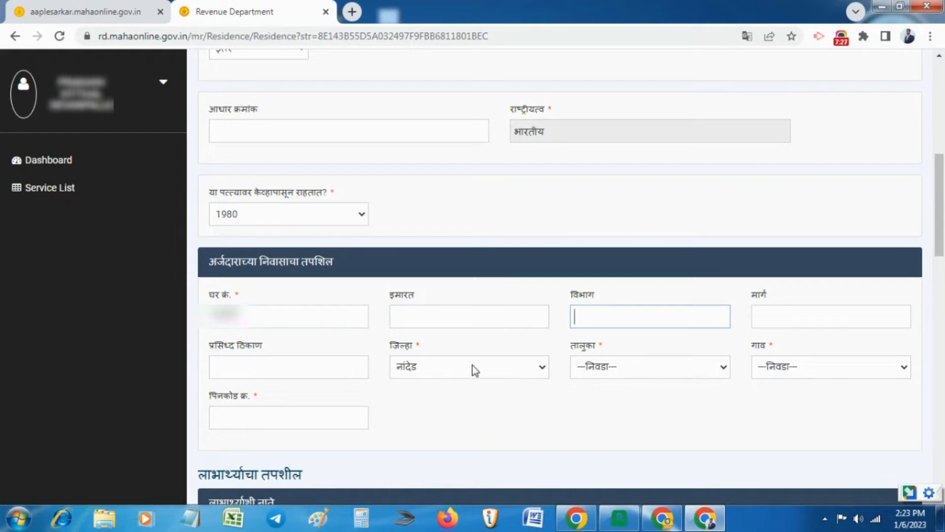
Step: Choose taluka बिलोली and the village, then enter the residence pincode
{"action": "left_click", "coordinate": [683, 373]}
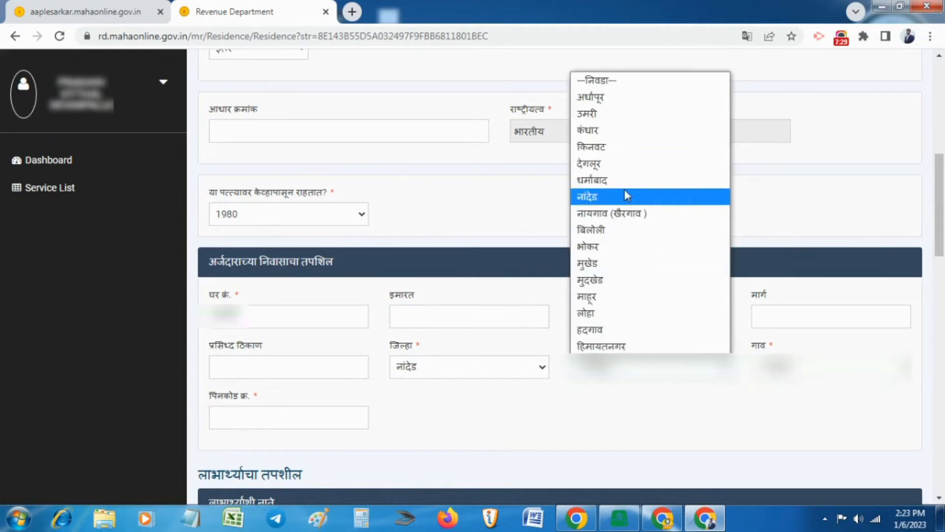
{"action": "left_click", "coordinate": [621, 231]}
{"action": "left_click", "coordinate": [827, 386]}
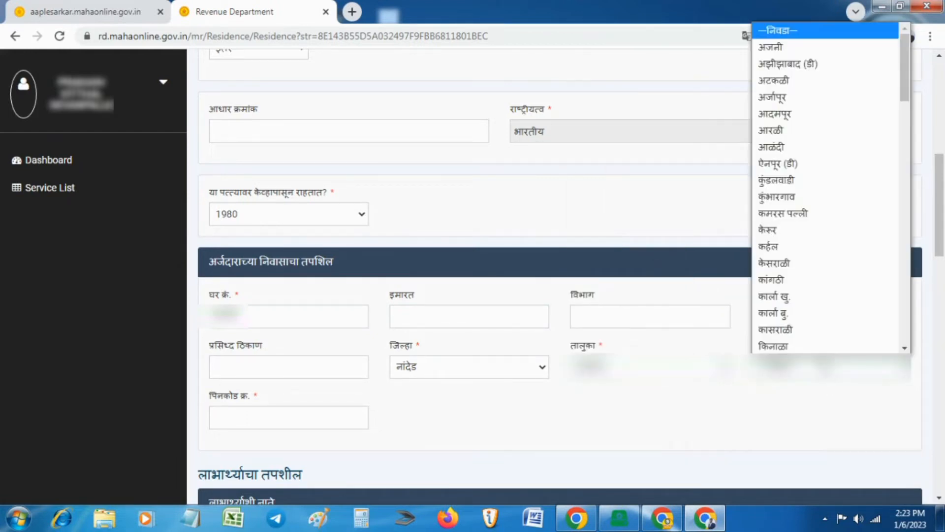
{"action": "scroll", "coordinate": [835, 228], "scroll_direction": "down", "scroll_amount": 2}
{"action": "scroll", "coordinate": [835, 228], "scroll_direction": "down", "scroll_amount": 10}
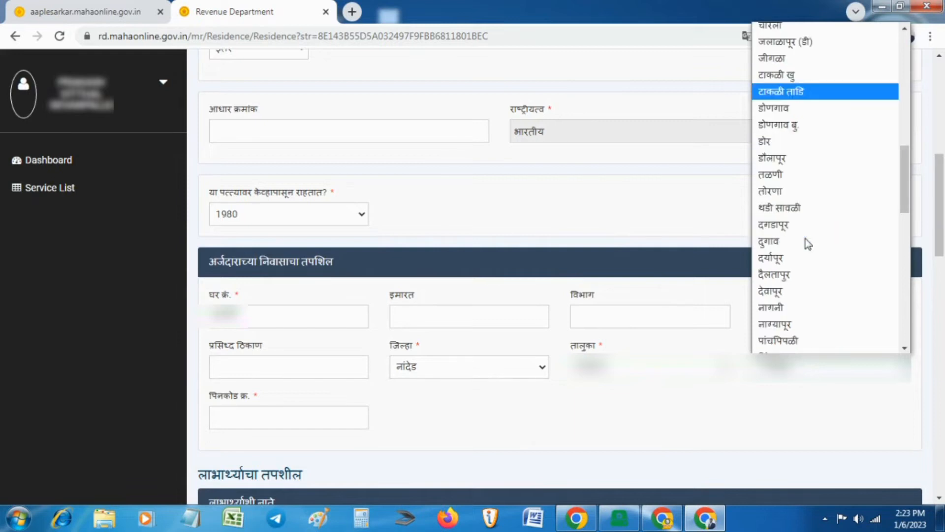
{"action": "scroll", "coordinate": [796, 258], "scroll_direction": "down", "scroll_amount": 5}
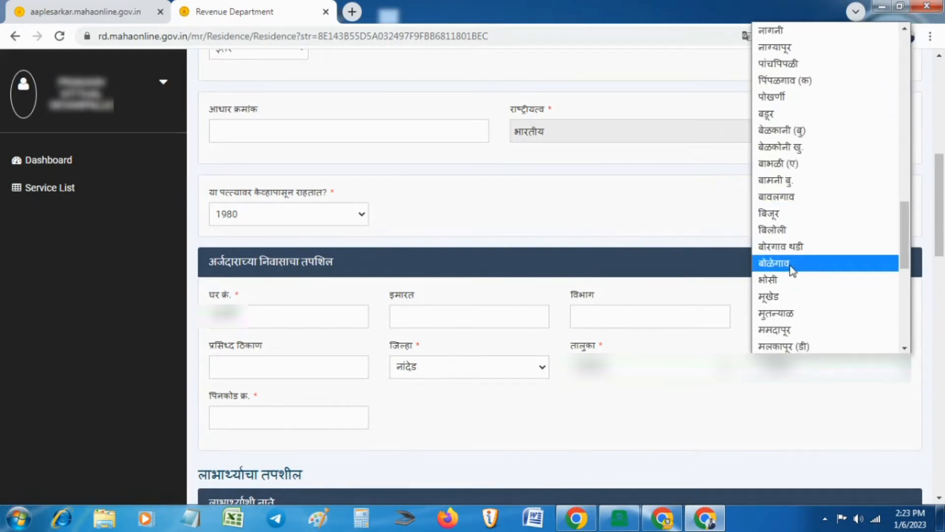
{"action": "left_click", "coordinate": [779, 181]}
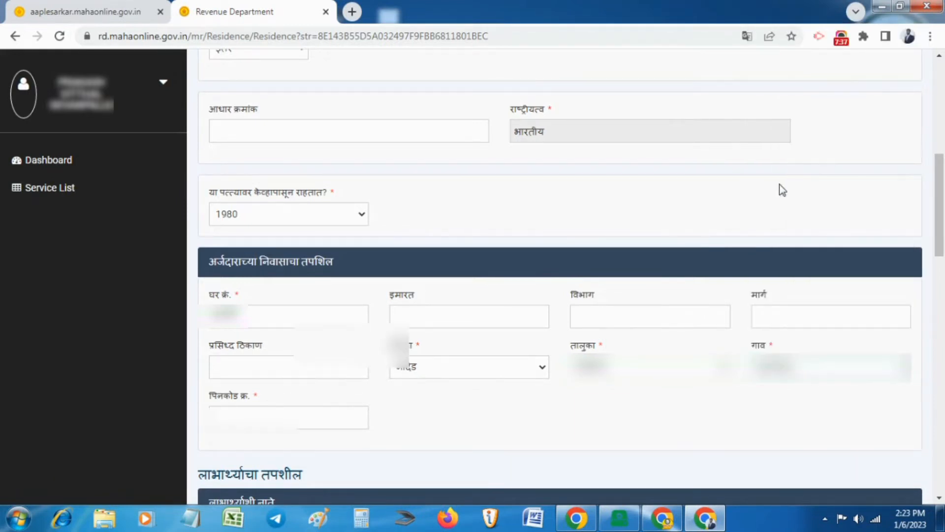
{"action": "left_click", "coordinate": [340, 418]}
{"action": "type", "text": "4"}
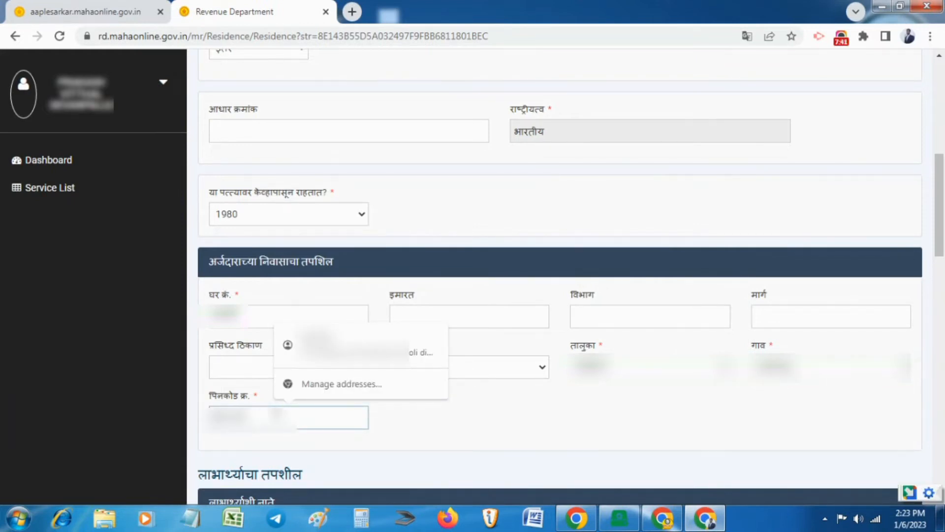
{"action": "left_click", "coordinate": [290, 446]}
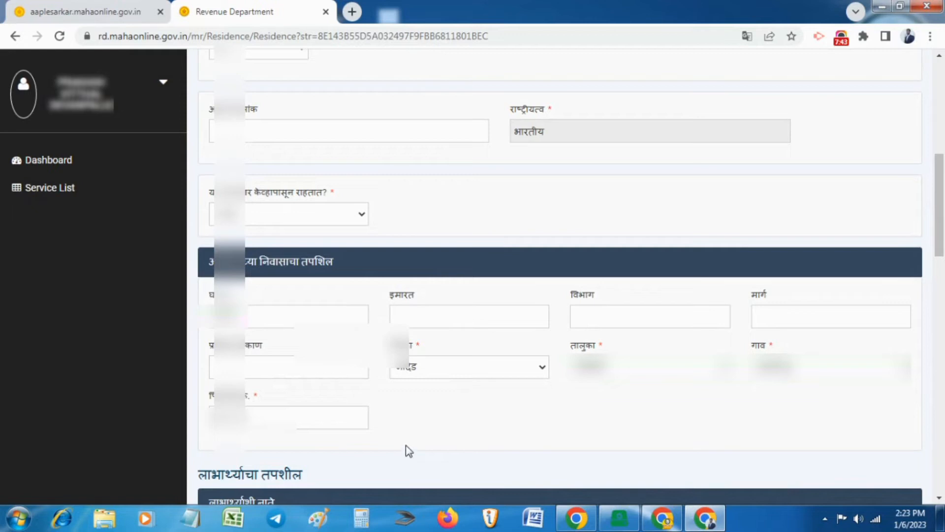
{"action": "scroll", "coordinate": [476, 417], "scroll_direction": "down", "scroll_amount": 8}
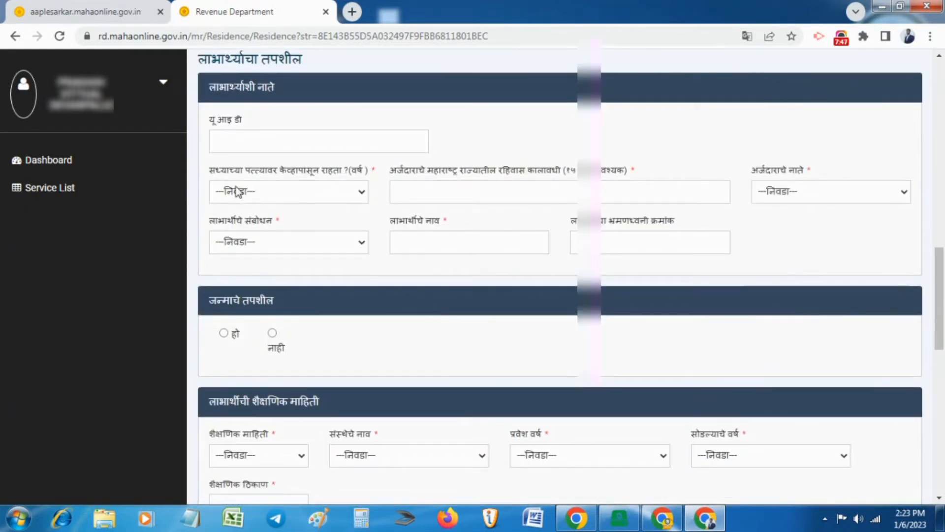
Step: Record residence at the current address since 1980, fill the residence period, and set relationship to स्वतः
{"action": "left_click", "coordinate": [293, 189]}
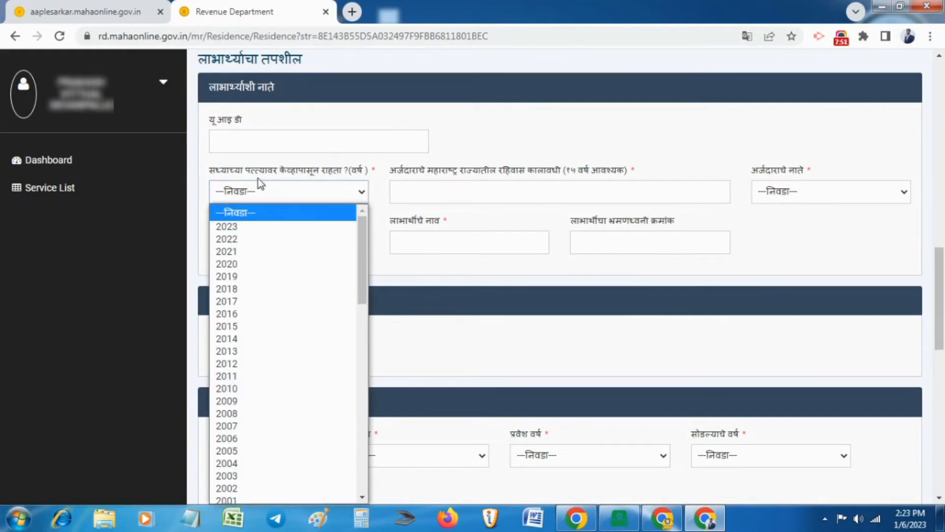
{"action": "scroll", "coordinate": [269, 344], "scroll_direction": "down", "scroll_amount": 11}
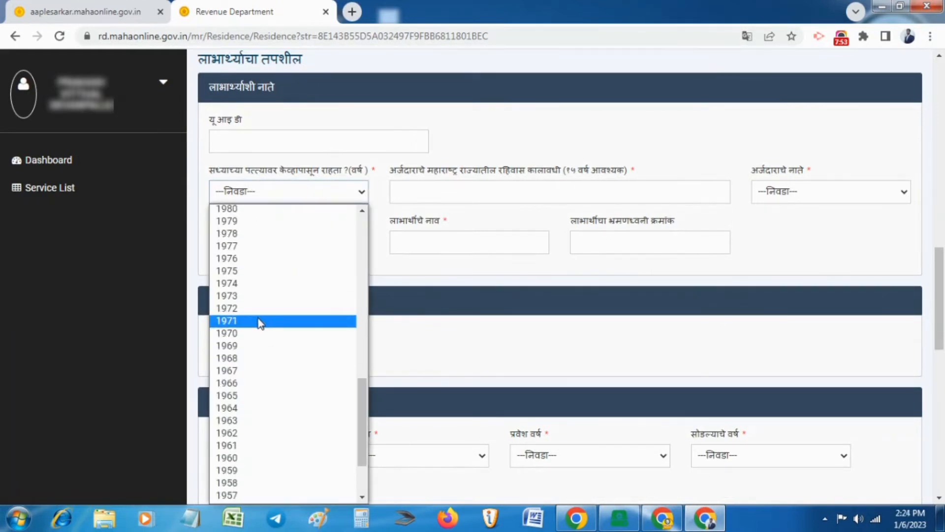
{"action": "left_click", "coordinate": [237, 210]}
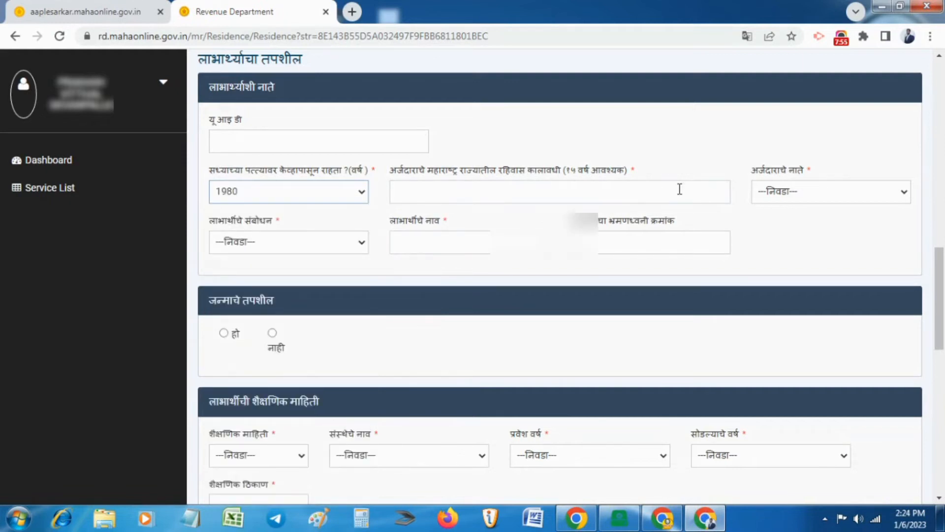
{"action": "left_click", "coordinate": [586, 195]}
{"action": "left_click", "coordinate": [386, 192]}
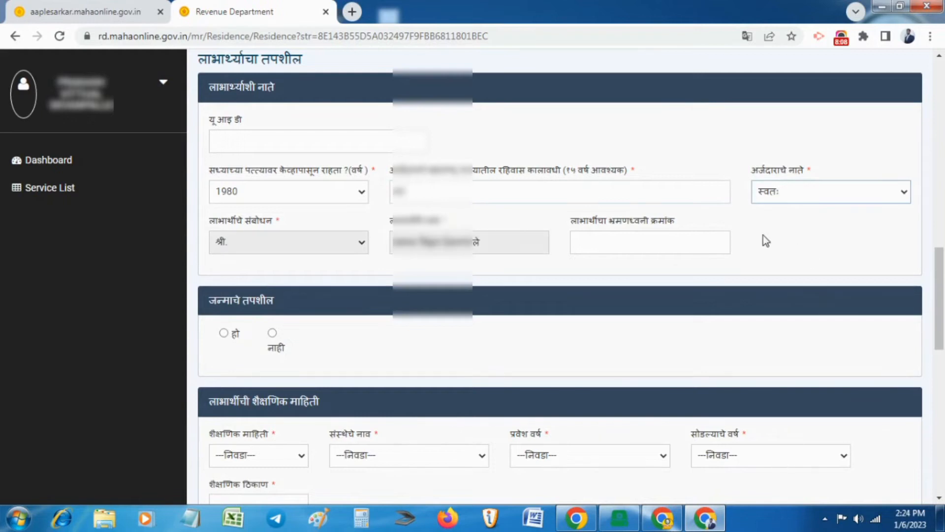
{"action": "left_click", "coordinate": [535, 267]}
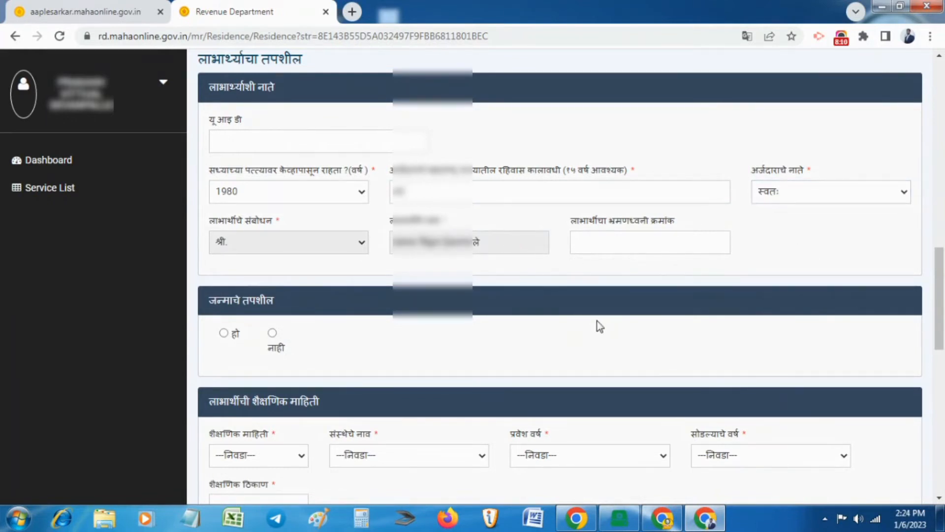
{"action": "scroll", "coordinate": [684, 332], "scroll_direction": "down", "scroll_amount": 5}
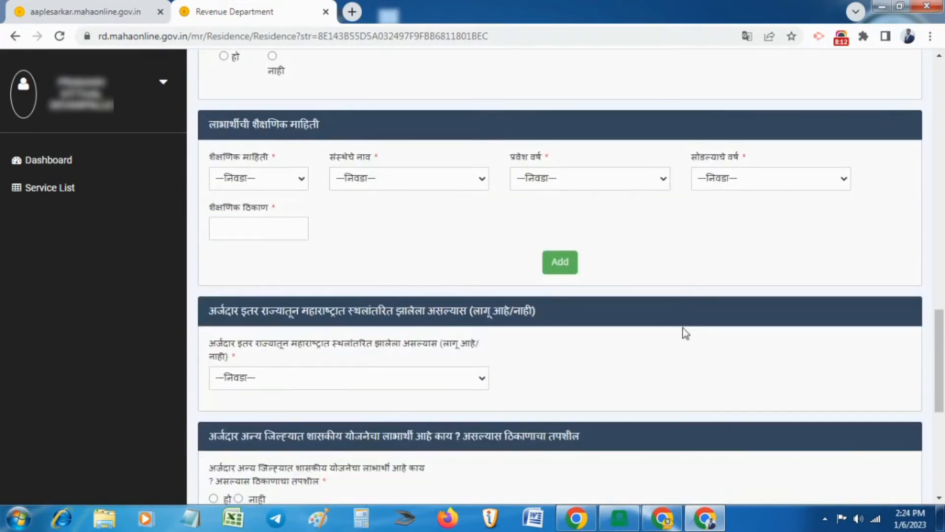
Step: Answer हो for birth details and choose १० वी खालील education with the Maharashtra state board
{"action": "scroll", "coordinate": [684, 333], "scroll_direction": "up", "scroll_amount": 1}
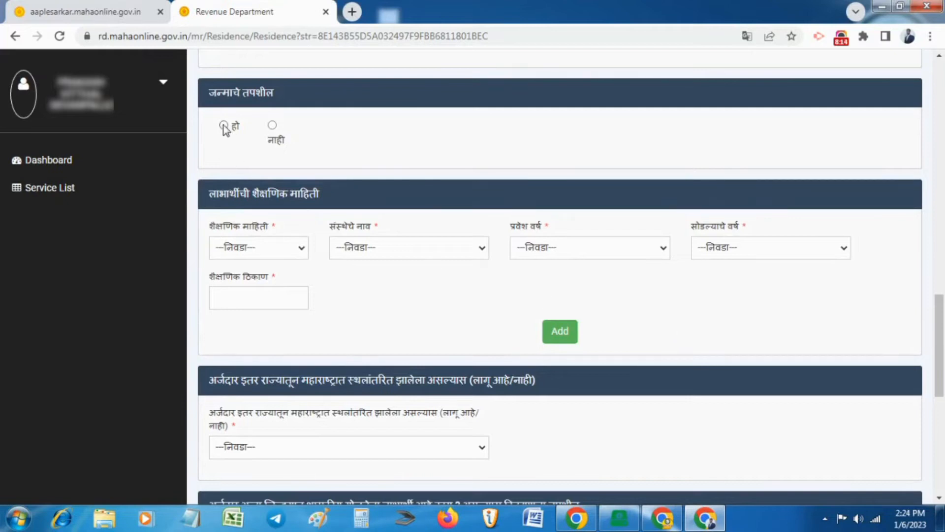
{"action": "left_click", "coordinate": [224, 126]}
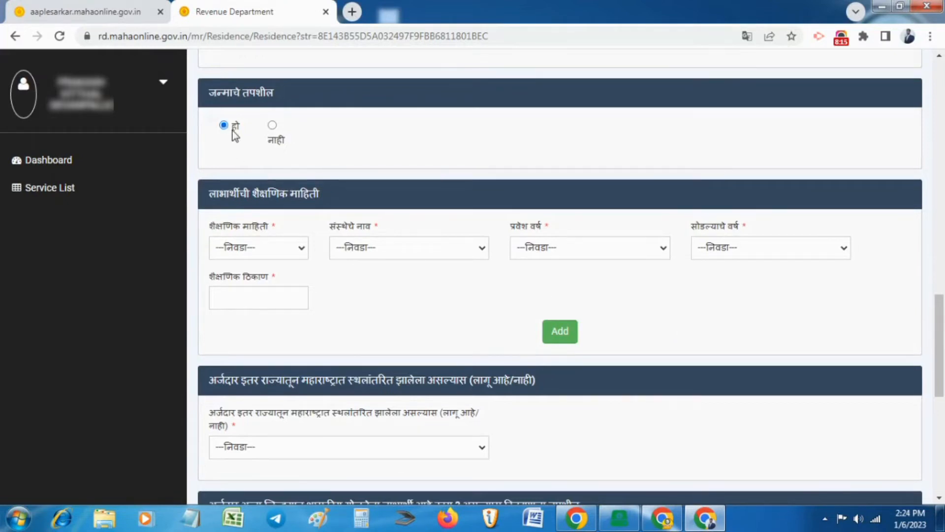
{"action": "left_click", "coordinate": [276, 251]}
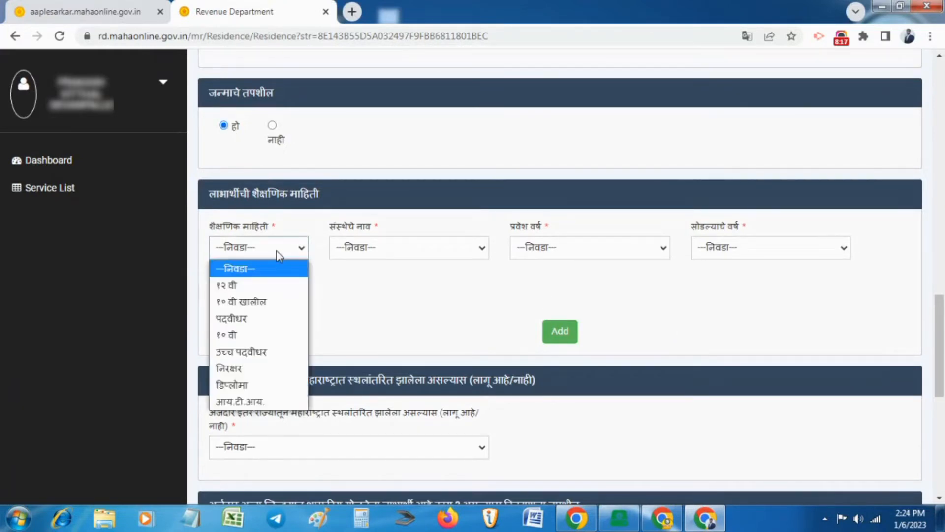
{"action": "left_click", "coordinate": [264, 302]}
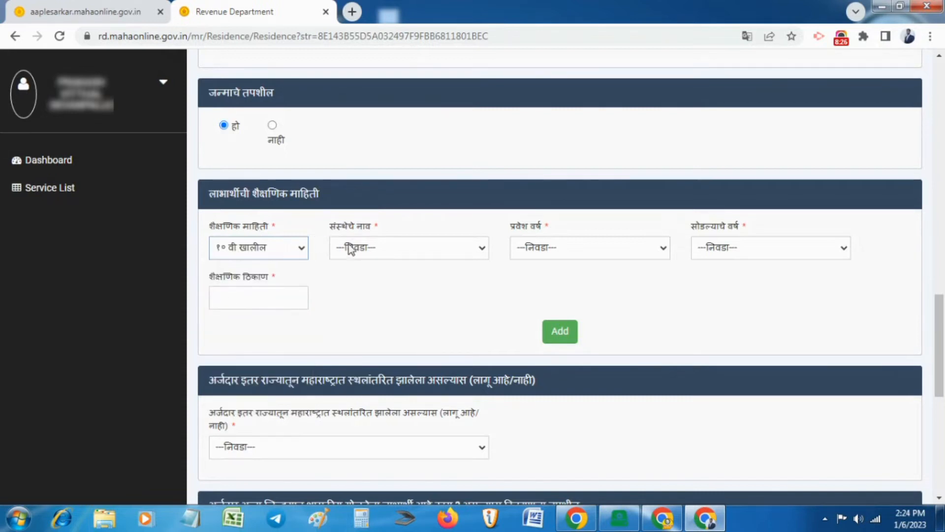
{"action": "left_click", "coordinate": [374, 249]}
{"action": "left_click", "coordinate": [389, 285]}
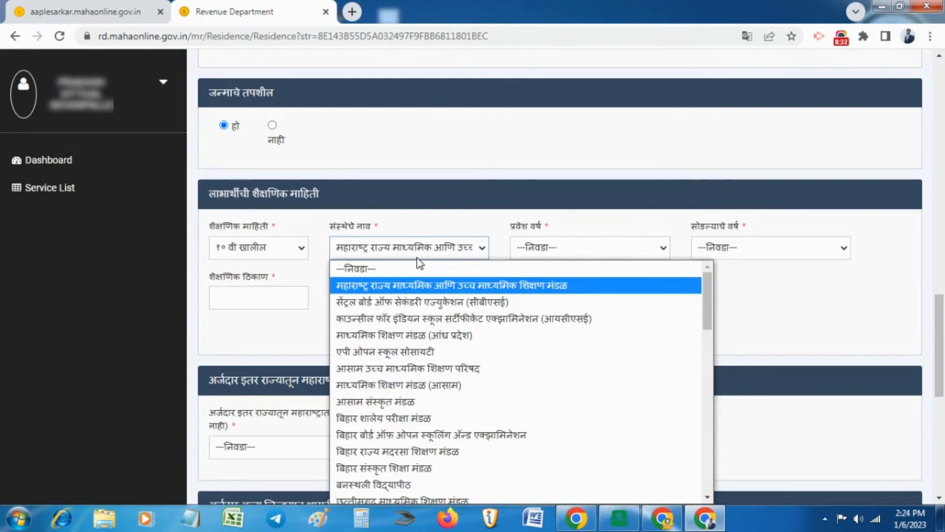
{"action": "left_click", "coordinate": [418, 251]}
Step: Set admission year 1992 and leaving year 1995, enter the education place, and add the record
{"action": "left_click", "coordinate": [580, 250]}
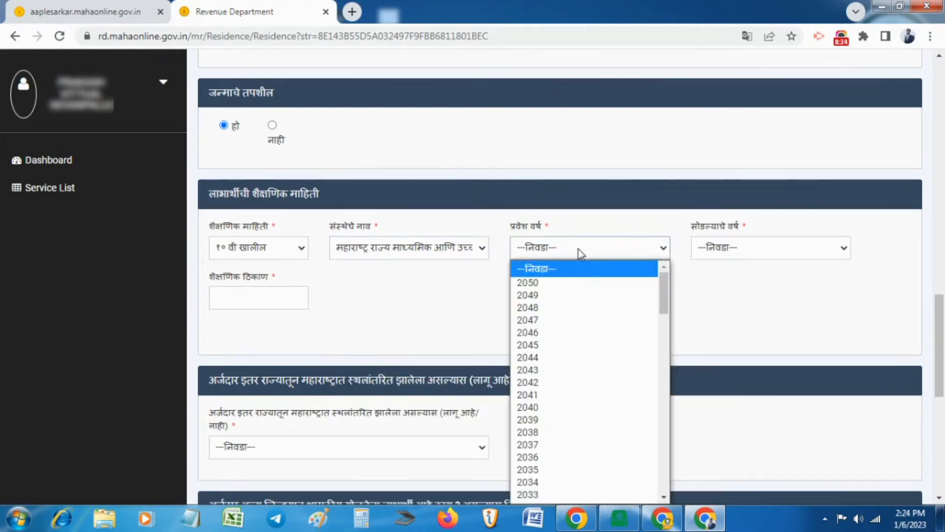
{"action": "scroll", "coordinate": [580, 345], "scroll_direction": "down", "scroll_amount": 15}
{"action": "left_click", "coordinate": [543, 400]}
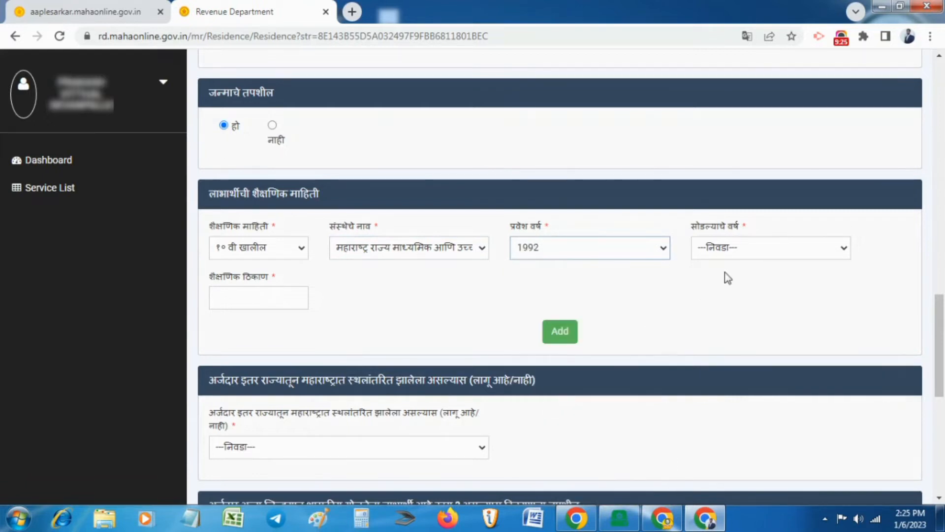
{"action": "left_click", "coordinate": [752, 254]}
{"action": "scroll", "coordinate": [737, 394], "scroll_direction": "down", "scroll_amount": 4}
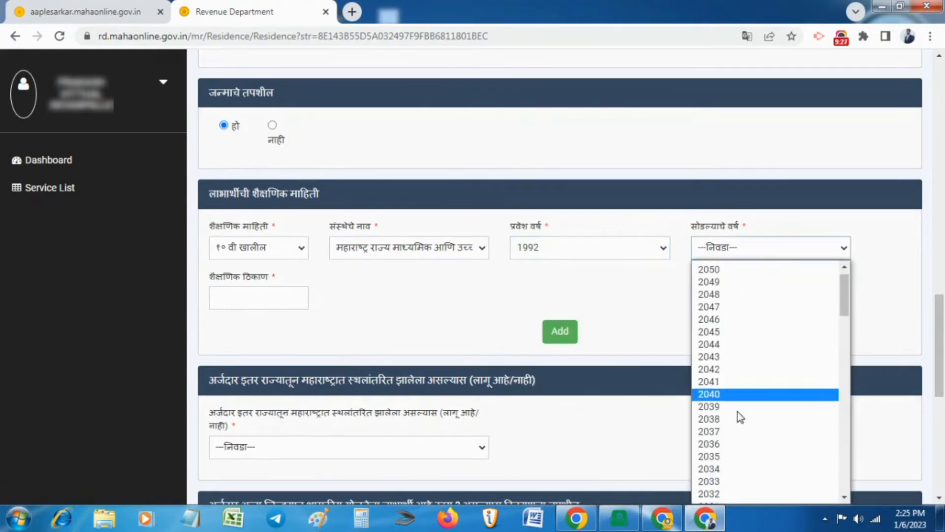
{"action": "scroll", "coordinate": [722, 408], "scroll_direction": "up", "scroll_amount": 4}
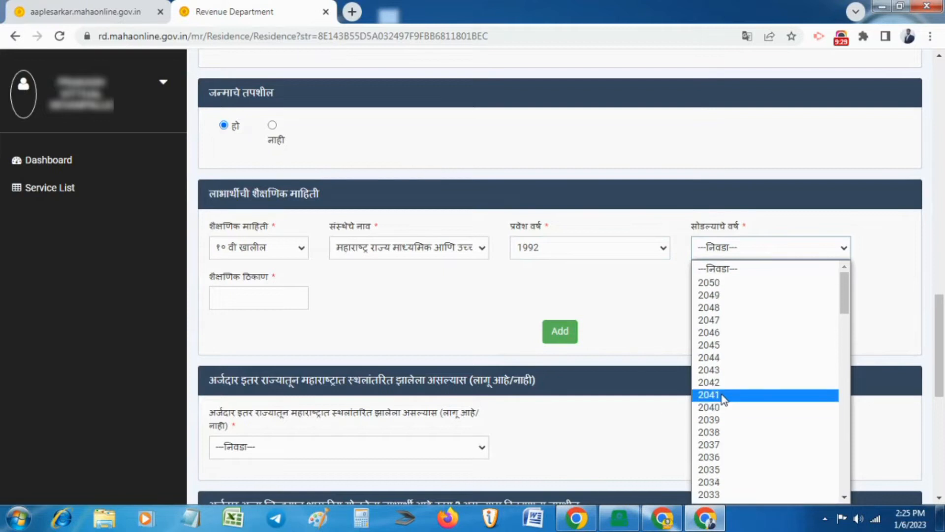
{"action": "scroll", "coordinate": [723, 374], "scroll_direction": "down", "scroll_amount": 18}
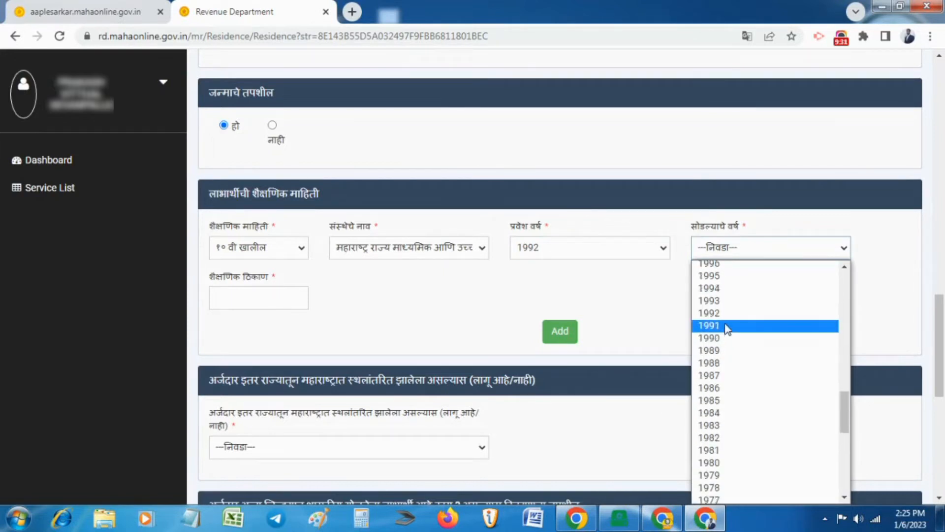
{"action": "left_click", "coordinate": [730, 275]}
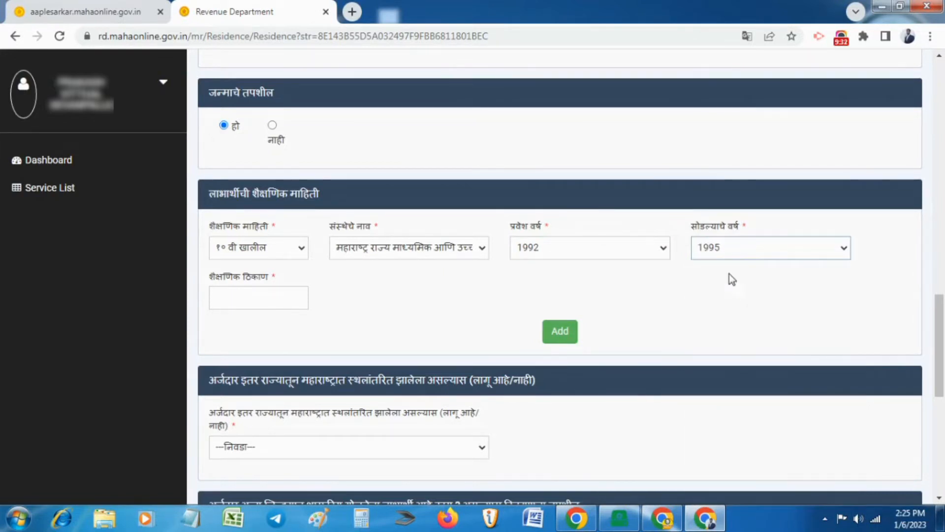
{"action": "left_click", "coordinate": [257, 297]}
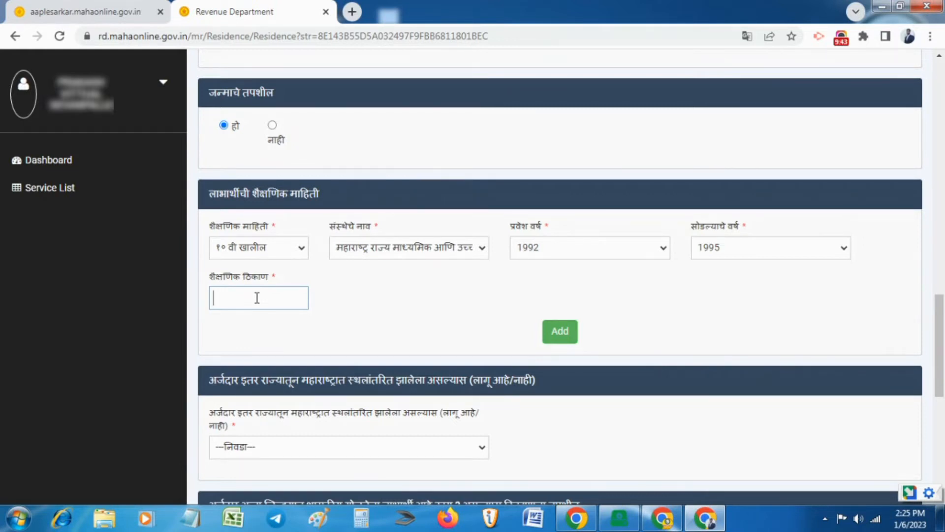
{"action": "type", "text": "Si"}
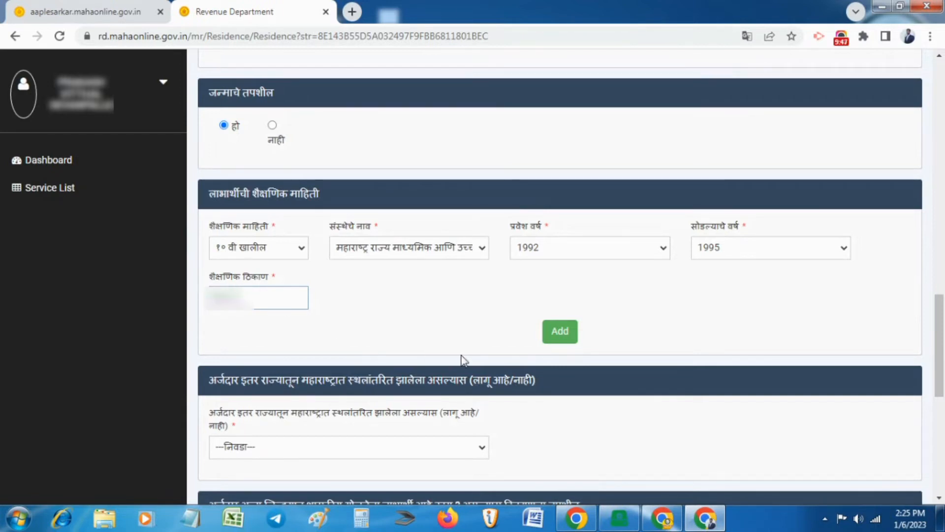
{"action": "left_click", "coordinate": [572, 338]}
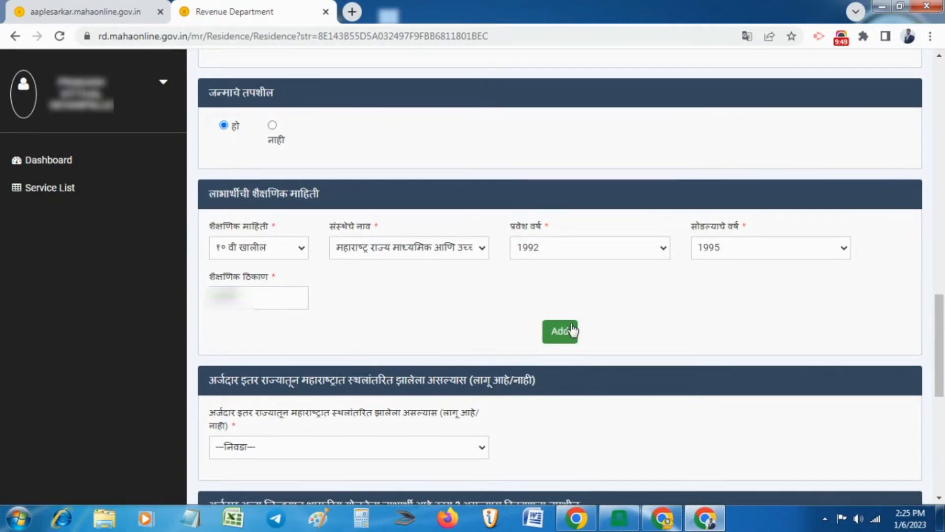
{"action": "left_click", "coordinate": [573, 330]}
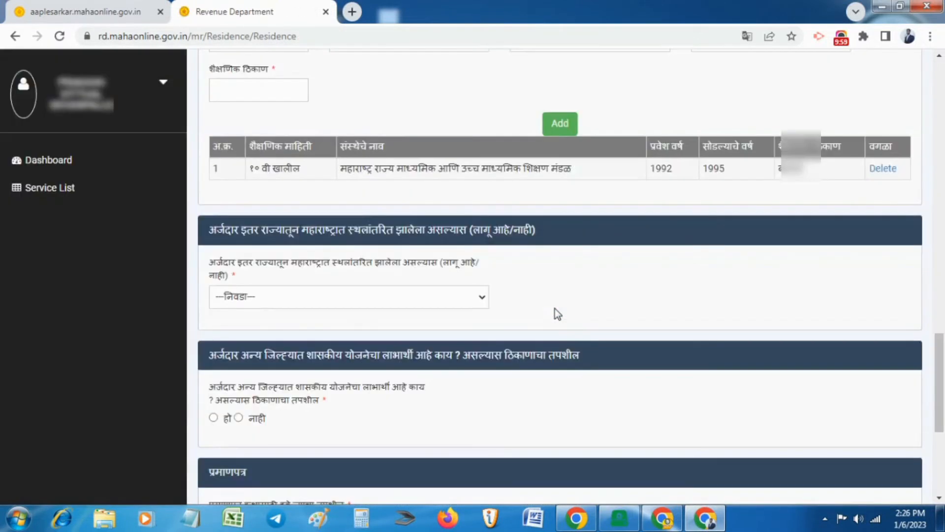
Step: Answer नाही for migration from another state and for other-district scheme benefits
{"action": "scroll", "coordinate": [557, 314], "scroll_direction": "down", "scroll_amount": 1}
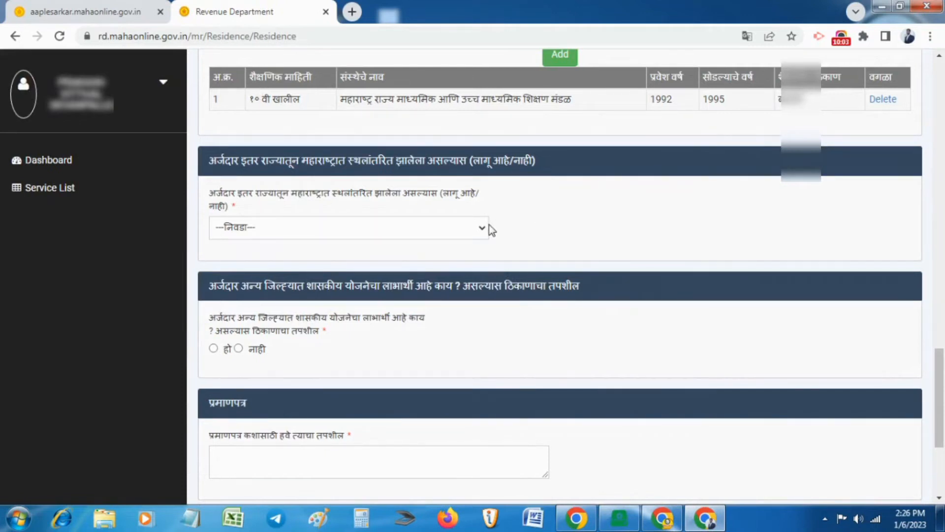
{"action": "left_click", "coordinate": [342, 224]}
{"action": "left_click", "coordinate": [253, 266]}
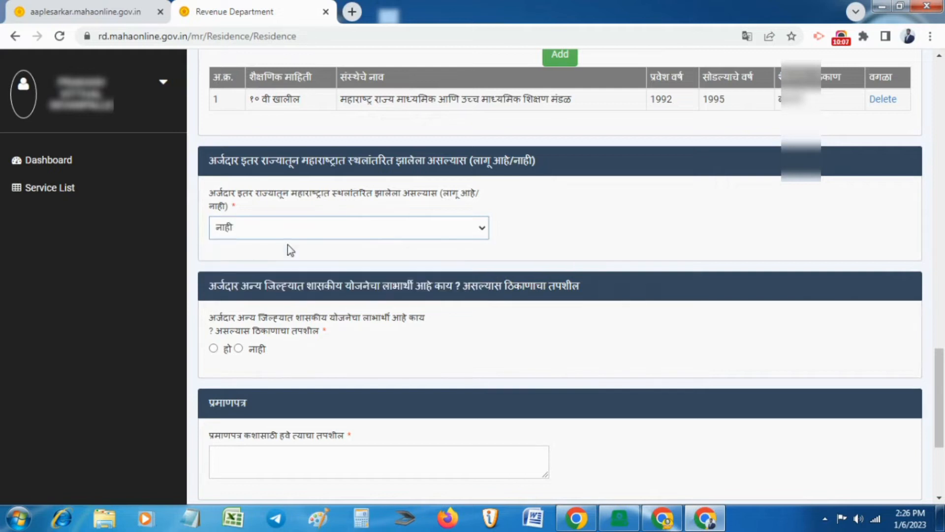
{"action": "left_click", "coordinate": [562, 209]}
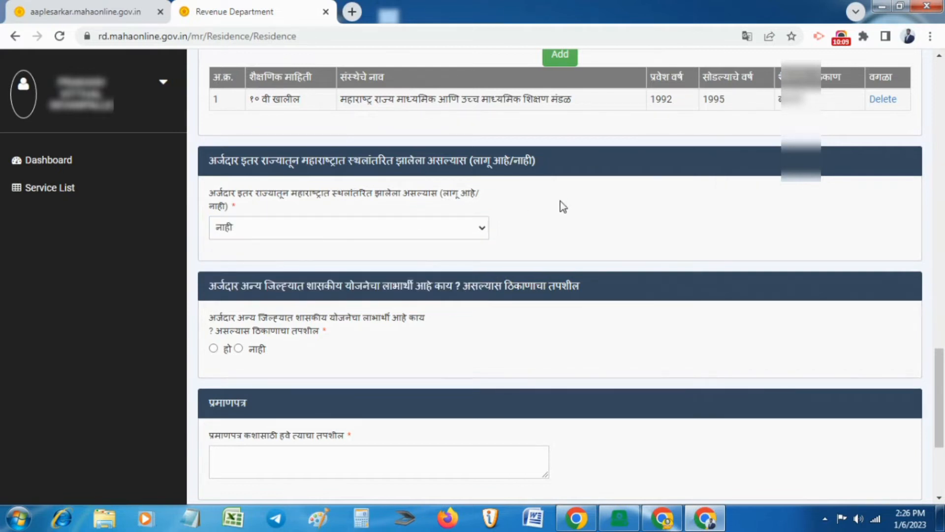
{"action": "scroll", "coordinate": [379, 273], "scroll_direction": "down", "scroll_amount": 3}
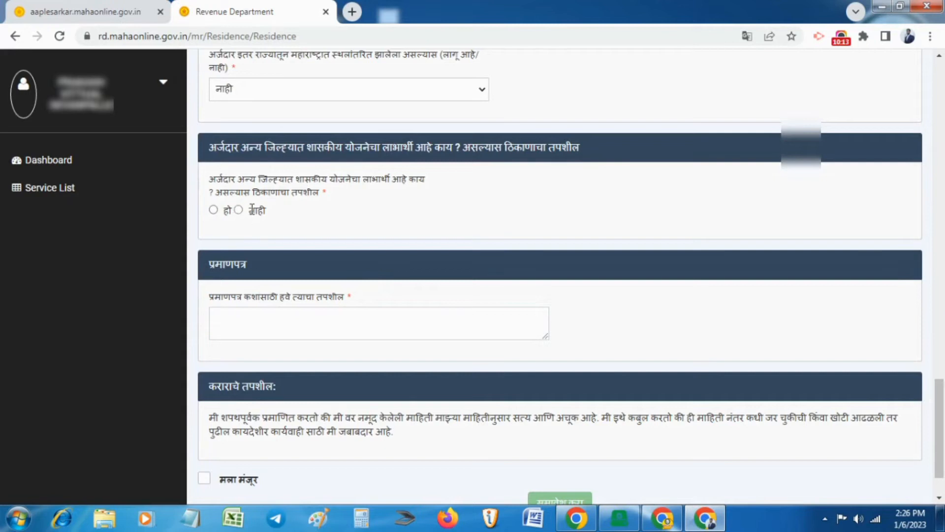
{"action": "left_click", "coordinate": [239, 210]}
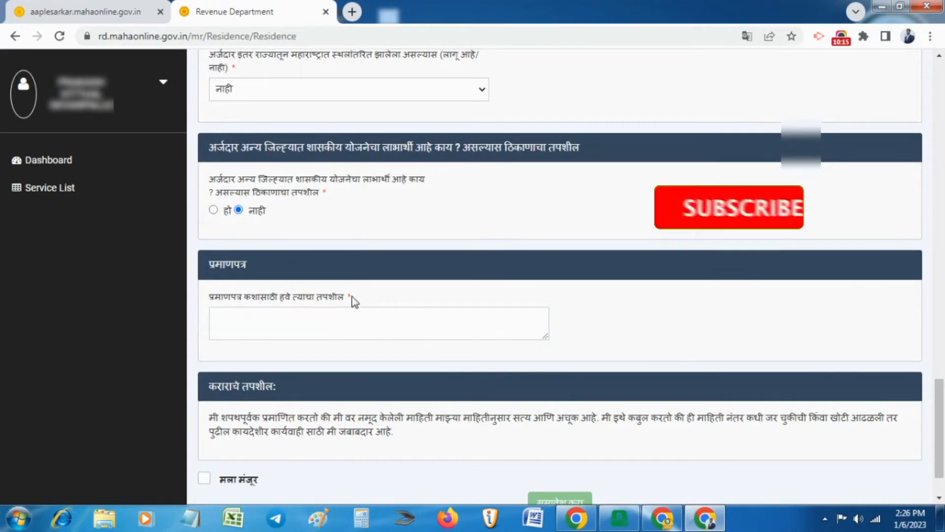
Step: Give the certificate purpose as बँच साठी and accept the मला मंजूर declaration
{"action": "scroll", "coordinate": [352, 298], "scroll_direction": "down", "scroll_amount": 2}
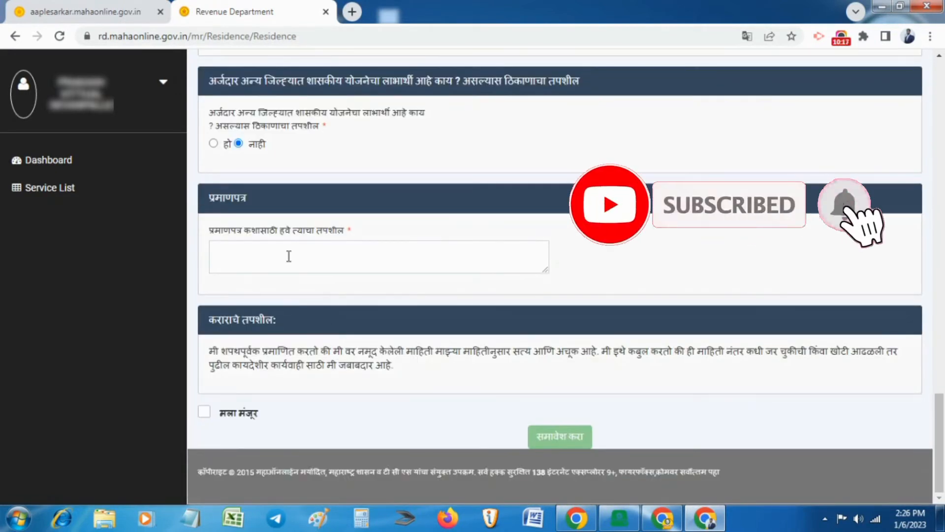
{"action": "left_click", "coordinate": [256, 262]}
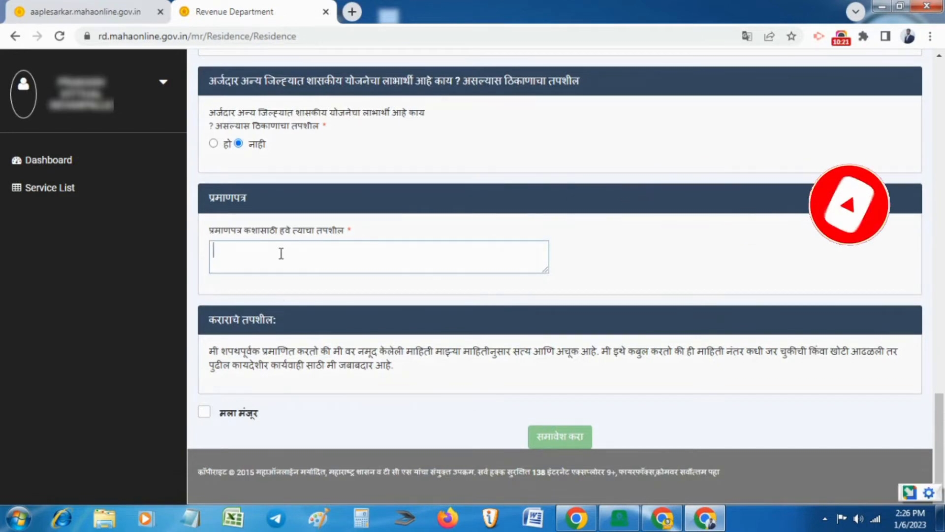
{"action": "left_click", "coordinate": [204, 412]}
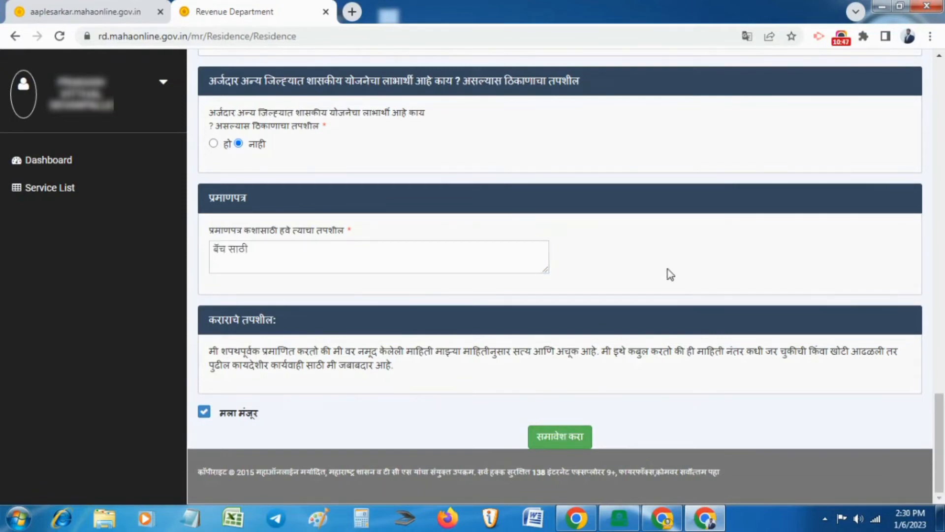
Step: Submit the application via समावेश करा, confirm both alerts, and note the issued application number
{"action": "left_click", "coordinate": [561, 441]}
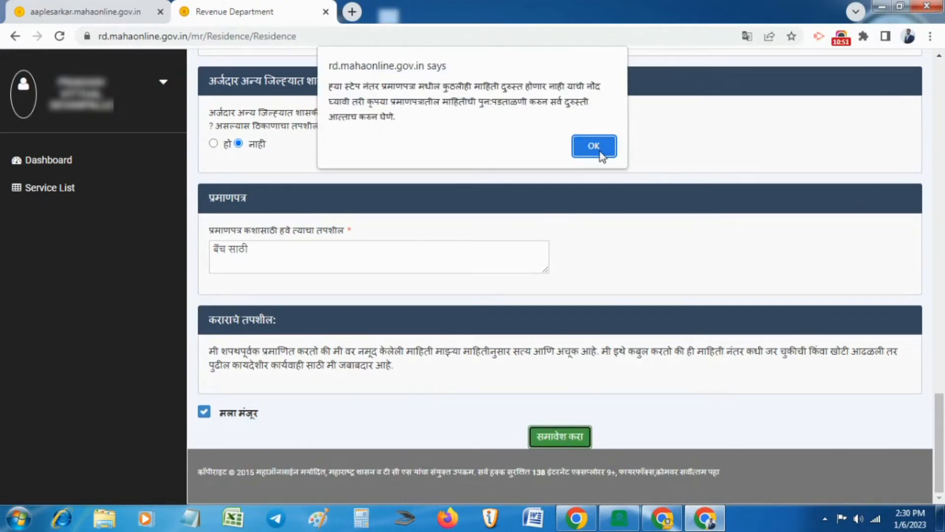
{"action": "left_click", "coordinate": [597, 150]}
{"action": "left_click", "coordinate": [551, 434]}
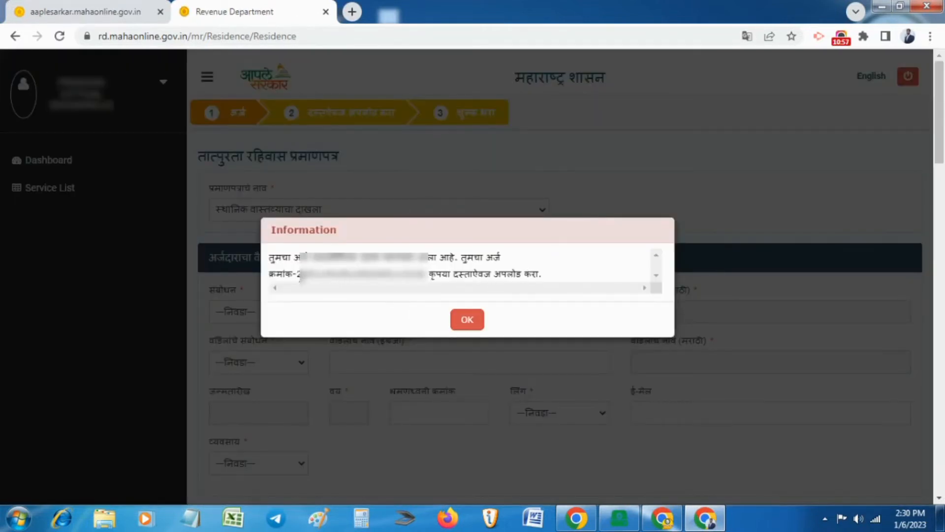
{"action": "left_click_drag", "start_coordinate": [298, 274], "coordinate": [428, 274]}
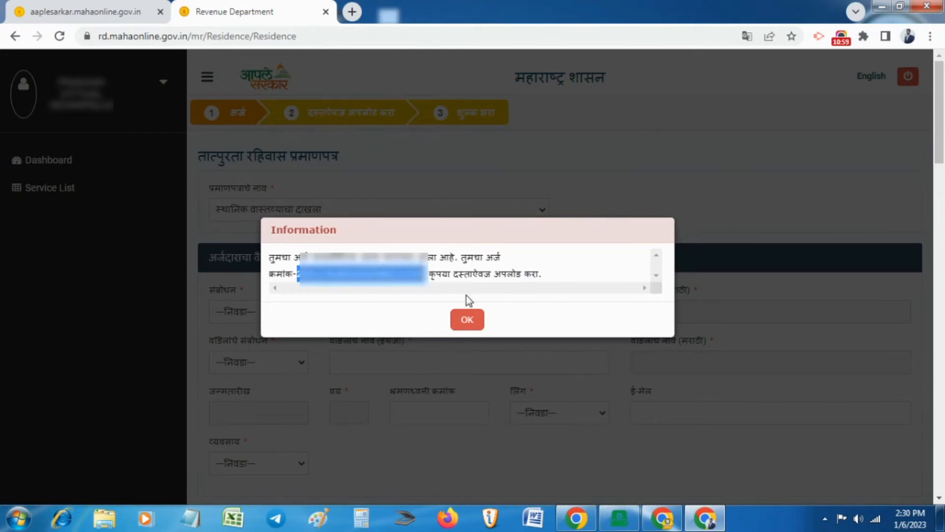
{"action": "left_click", "coordinate": [473, 321]}
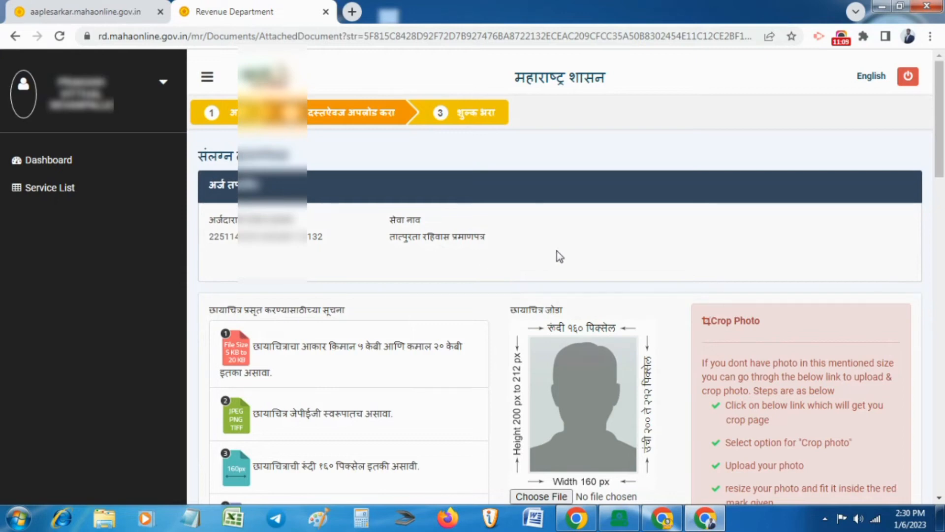
Step: Tick Aadhaar card as identity proof and set it to Upload File (75–500 KB limit)
{"action": "scroll", "coordinate": [565, 254], "scroll_direction": "down", "scroll_amount": 4}
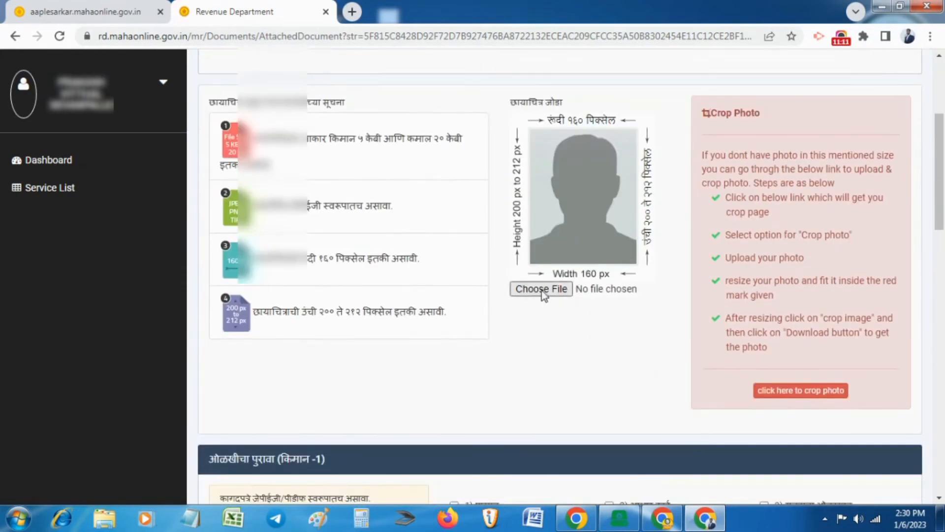
{"action": "scroll", "coordinate": [607, 208], "scroll_direction": "down", "scroll_amount": 7}
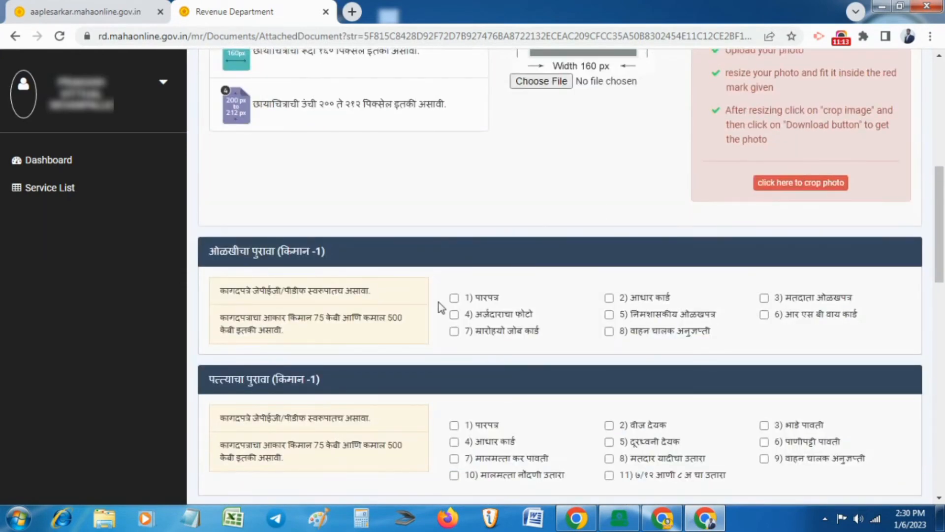
{"action": "scroll", "coordinate": [596, 241], "scroll_direction": "up", "scroll_amount": 7}
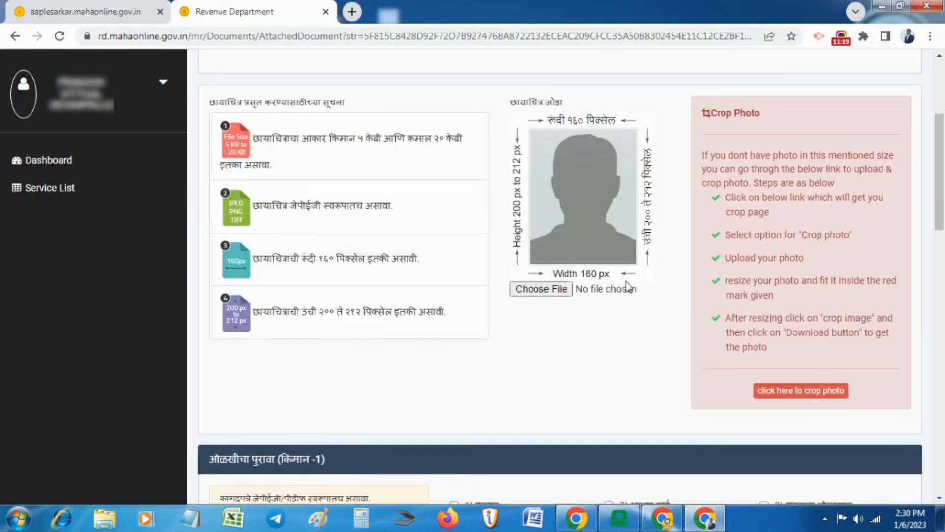
{"action": "scroll", "coordinate": [648, 265], "scroll_direction": "down", "scroll_amount": 4}
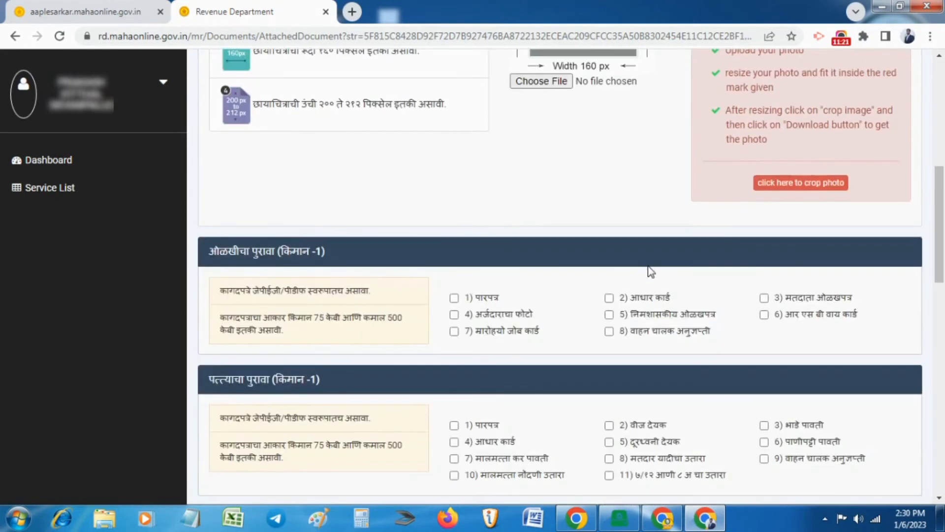
{"action": "scroll", "coordinate": [650, 271], "scroll_direction": "down", "scroll_amount": 3}
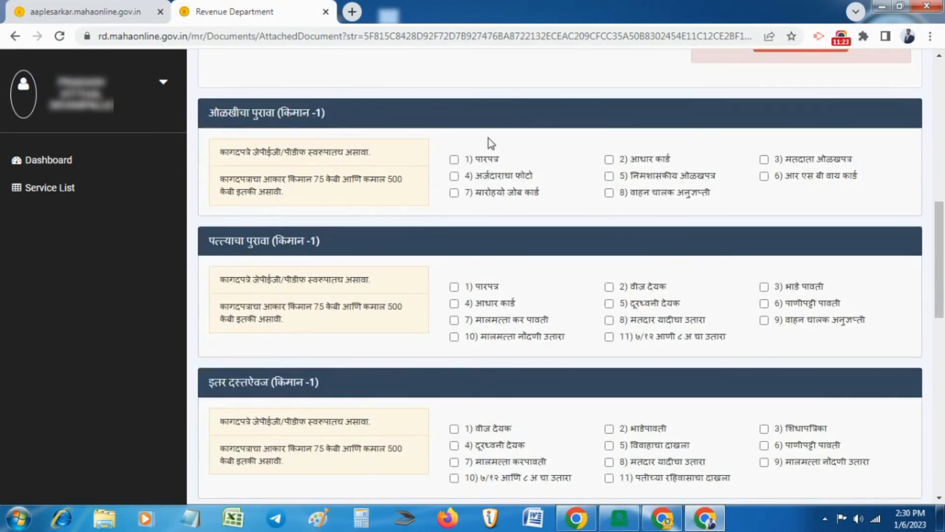
{"action": "left_click", "coordinate": [610, 159]}
{"action": "left_click", "coordinate": [635, 181]}
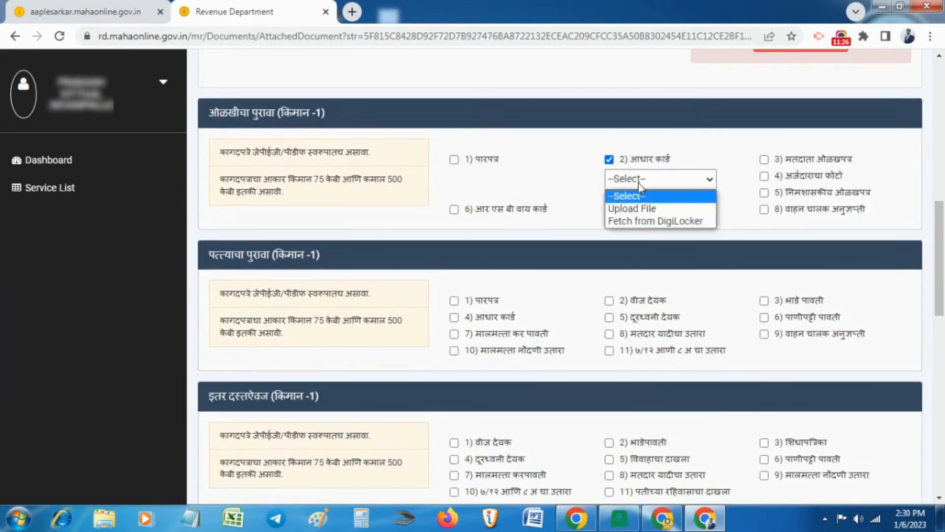
{"action": "left_click", "coordinate": [640, 209]}
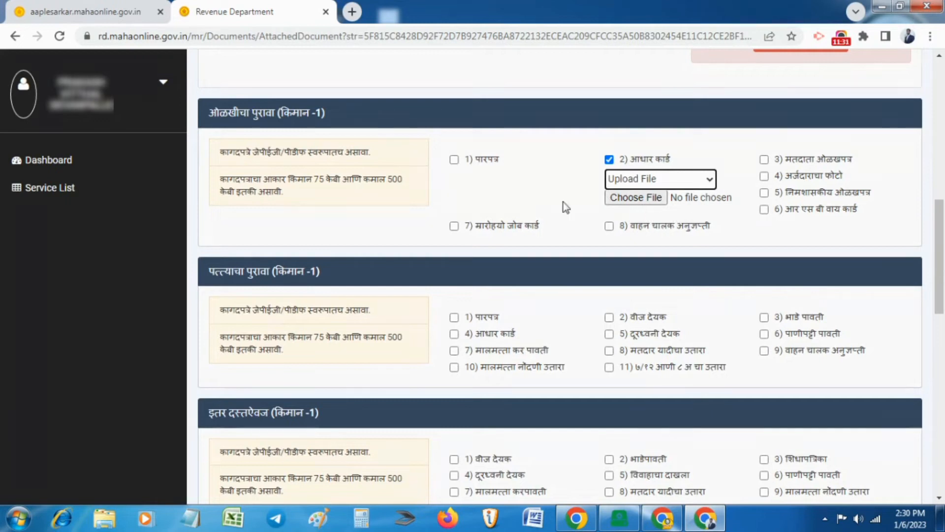
{"action": "left_click_drag", "start_coordinate": [315, 181], "coordinate": [395, 177]}
{"action": "left_click", "coordinate": [395, 178]}
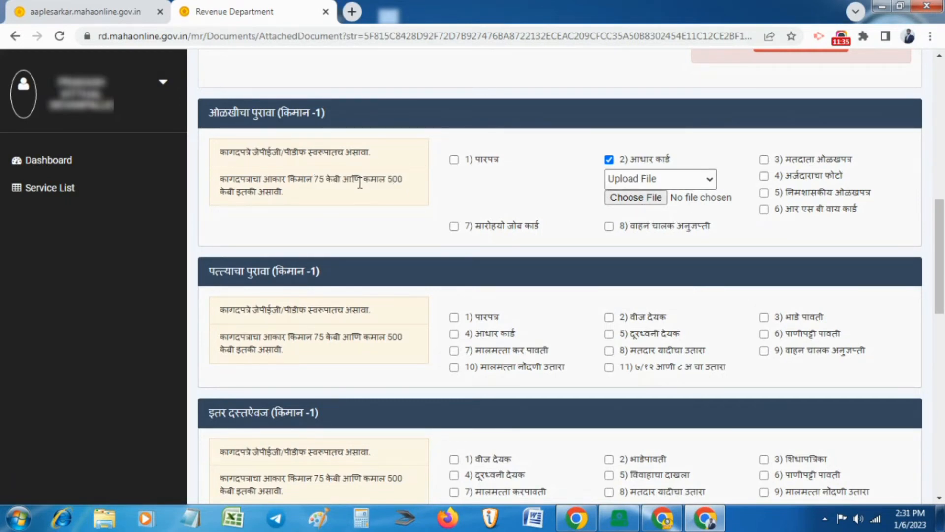
{"action": "left_click_drag", "start_coordinate": [314, 178], "coordinate": [403, 179]}
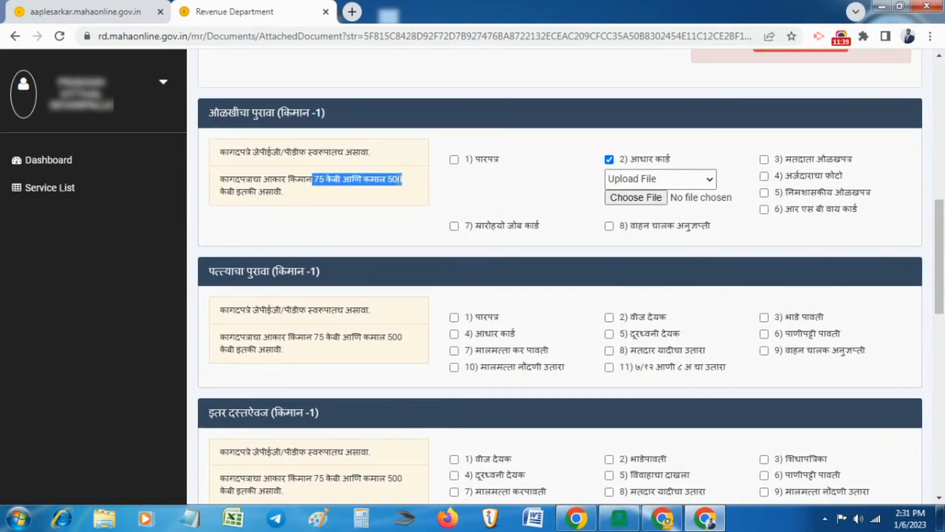
{"action": "left_click", "coordinate": [397, 180]}
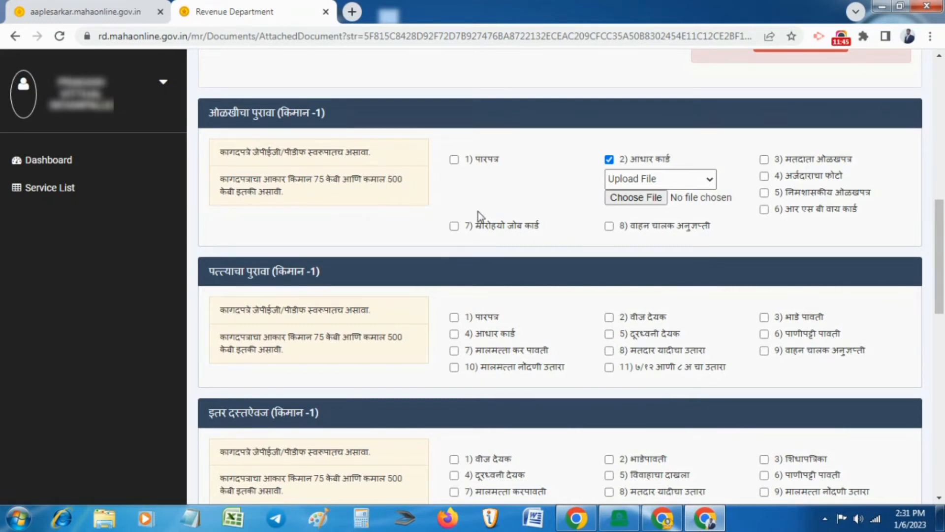
Step: Tick electricity bill as address proof and ration card under other documents, set to Upload File
{"action": "left_click", "coordinate": [453, 333]}
{"action": "left_click", "coordinate": [453, 333]}
{"action": "left_click", "coordinate": [609, 317]}
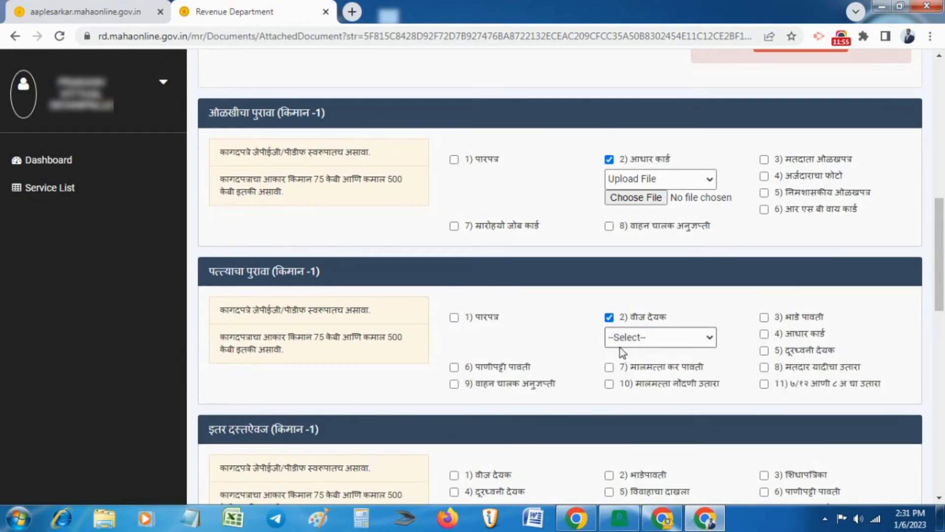
{"action": "scroll", "coordinate": [620, 347], "scroll_direction": "down", "scroll_amount": 5}
{"action": "scroll", "coordinate": [620, 296], "scroll_direction": "down", "scroll_amount": 1}
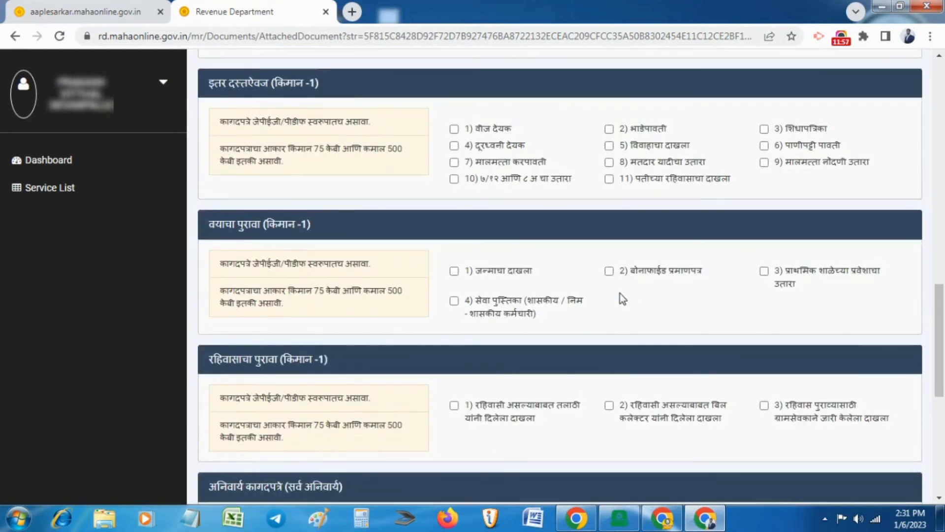
{"action": "left_click", "coordinate": [764, 129]}
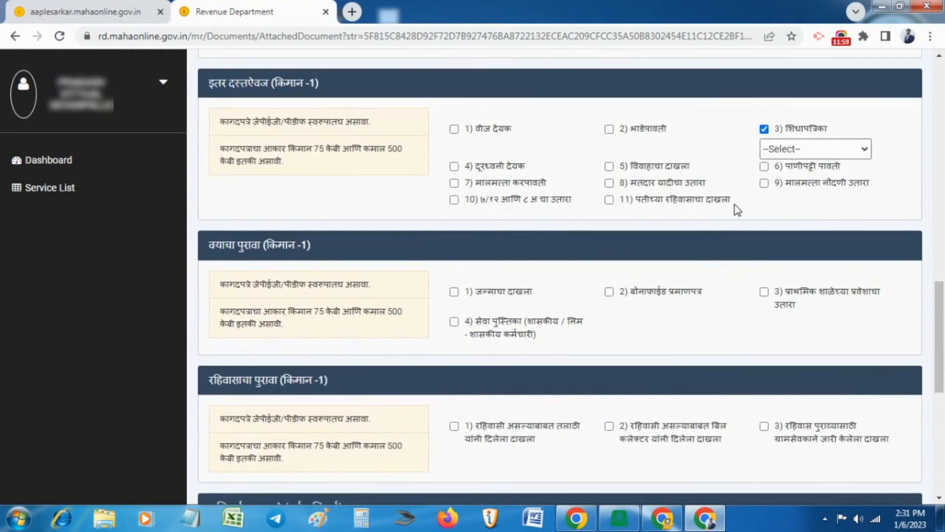
{"action": "scroll", "coordinate": [585, 185], "scroll_direction": "down", "scroll_amount": 2}
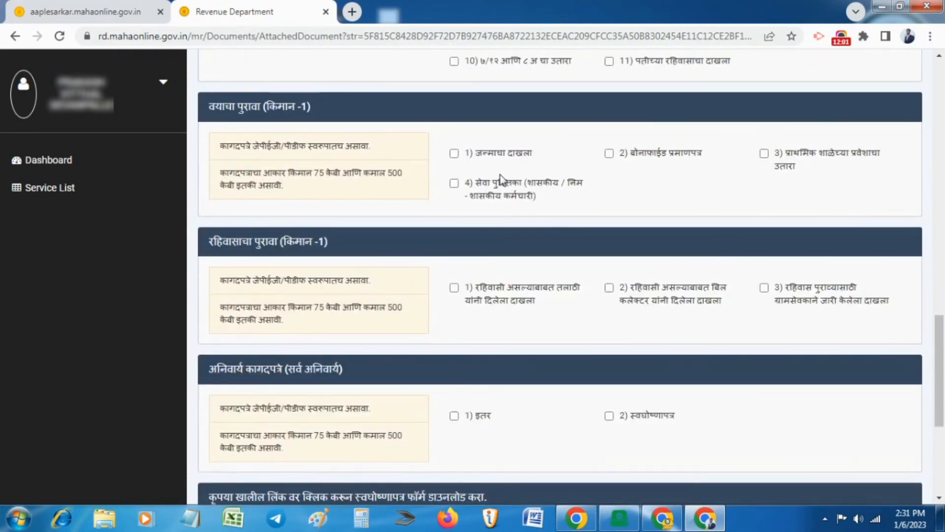
{"action": "scroll", "coordinate": [472, 165], "scroll_direction": "up", "scroll_amount": 3}
{"action": "left_click", "coordinate": [767, 149]}
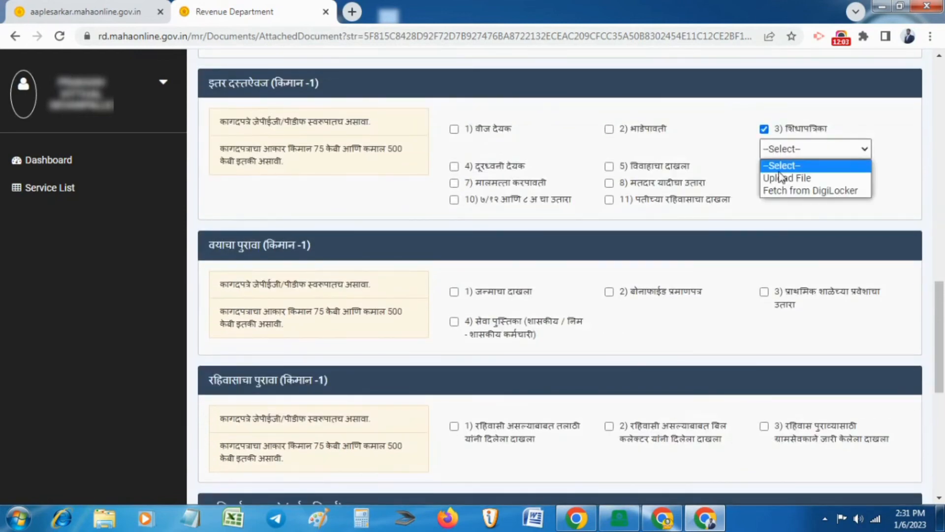
{"action": "left_click", "coordinate": [777, 176]}
{"action": "scroll", "coordinate": [498, 219], "scroll_direction": "down", "scroll_amount": 1}
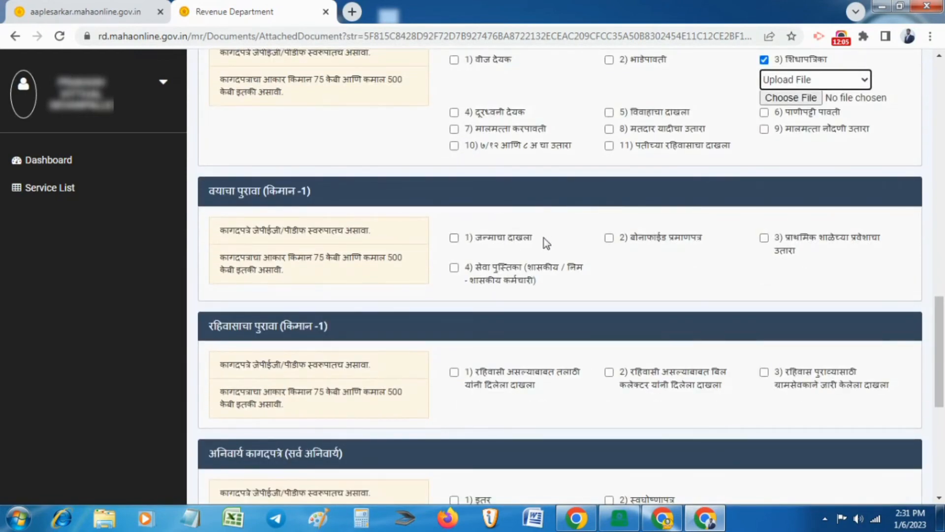
Step: Tick school admission extract as age proof and the Gram Sevak residence certificate, both set to Upload File
{"action": "left_click", "coordinate": [764, 238]}
{"action": "left_click", "coordinate": [767, 271]}
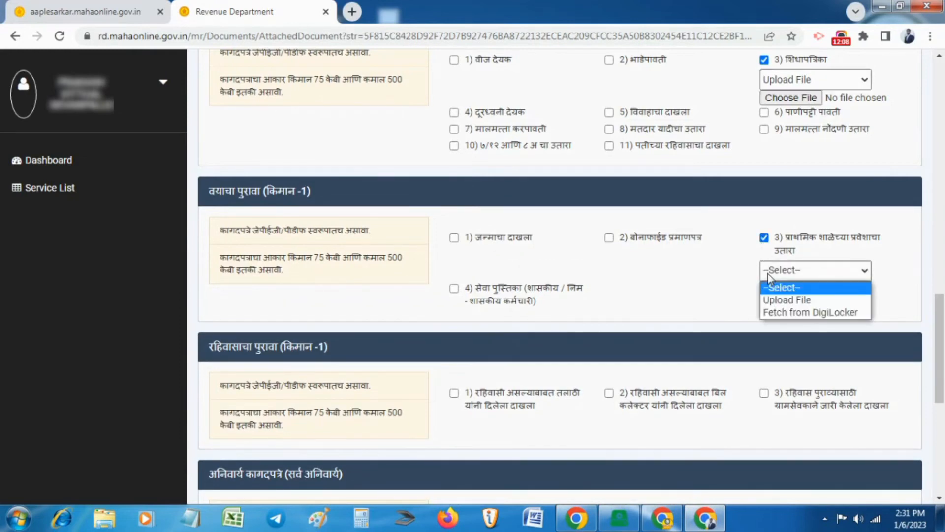
{"action": "left_click", "coordinate": [784, 300]}
{"action": "scroll", "coordinate": [681, 303], "scroll_direction": "down", "scroll_amount": 4}
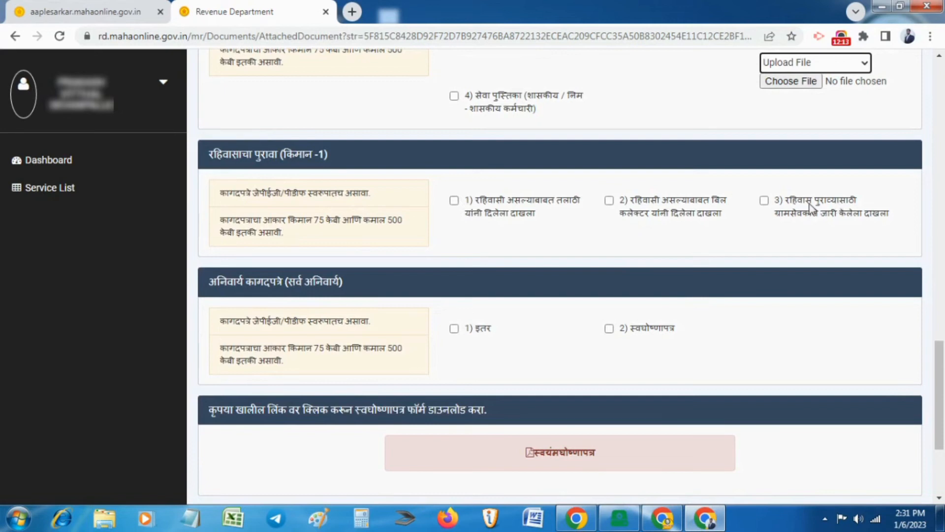
{"action": "left_click", "coordinate": [764, 199]}
{"action": "left_click", "coordinate": [770, 233]}
{"action": "left_click", "coordinate": [785, 260]}
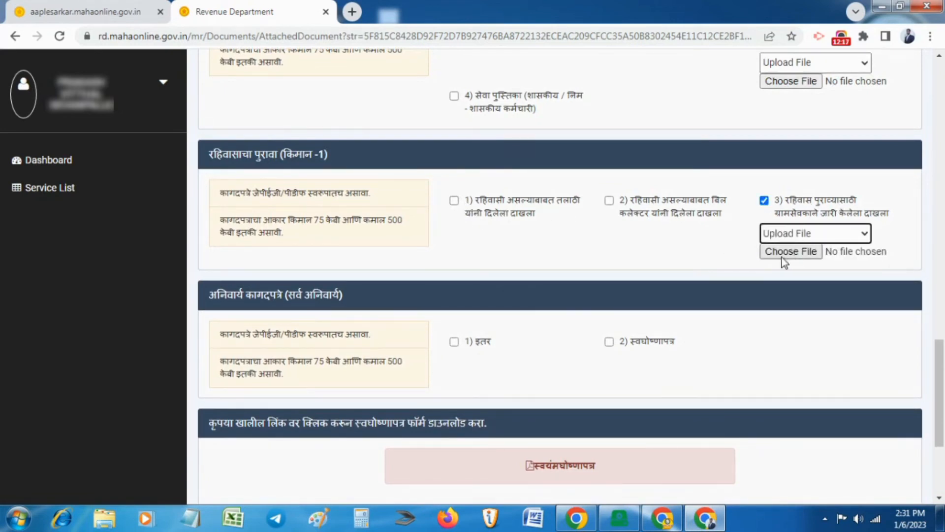
{"action": "scroll", "coordinate": [672, 293], "scroll_direction": "down", "scroll_amount": 3}
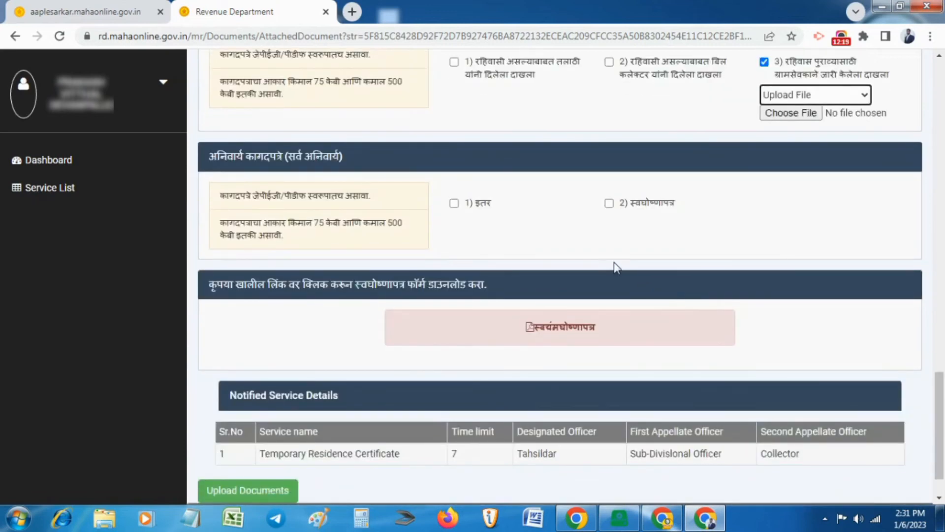
{"action": "scroll", "coordinate": [615, 267], "scroll_direction": "up", "scroll_amount": 1}
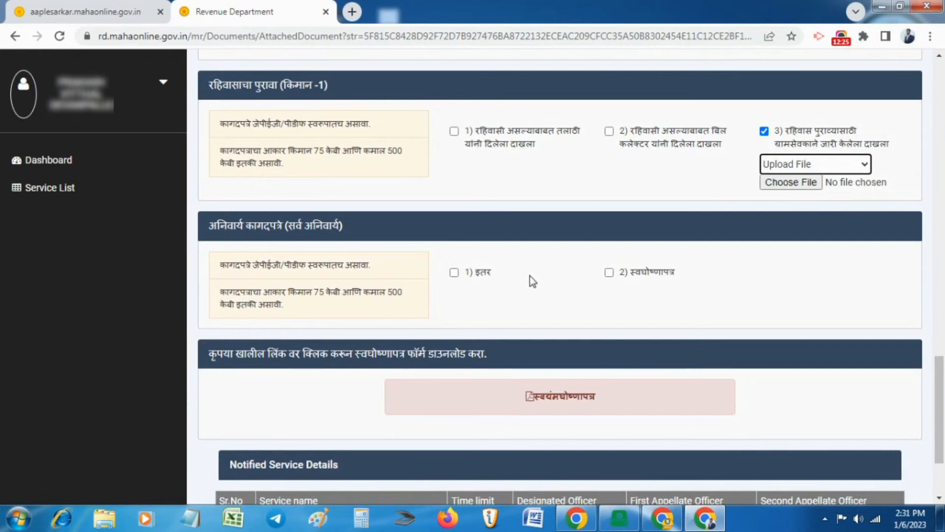
{"action": "scroll", "coordinate": [582, 273], "scroll_direction": "down", "scroll_amount": 1}
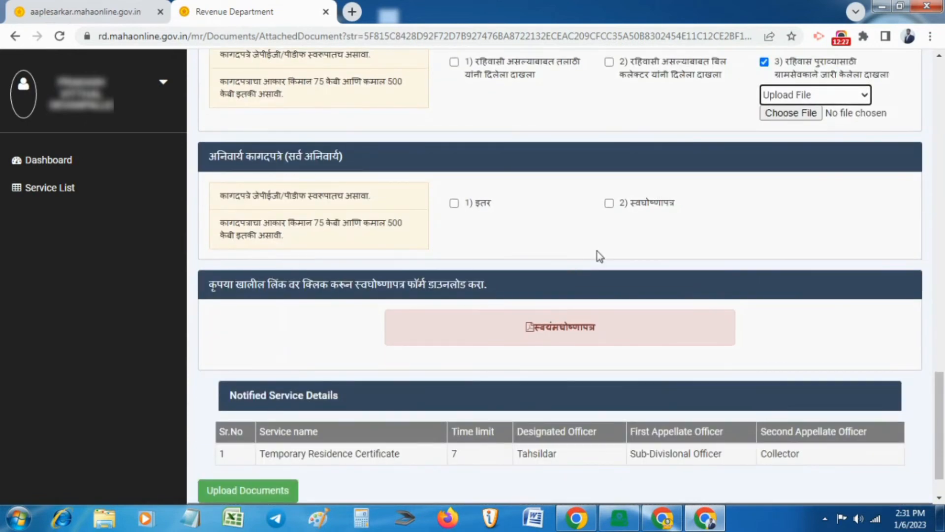
Step: Tick इतर and स्वघोषणापत्र and set each dropdown to Upload File
{"action": "left_click", "coordinate": [610, 204]}
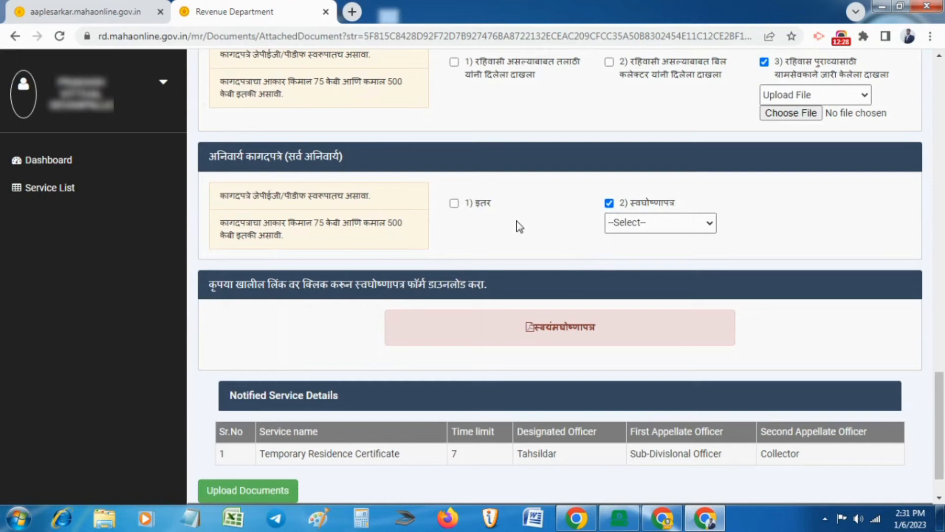
{"action": "left_click", "coordinate": [453, 203]}
{"action": "left_click", "coordinate": [471, 226]}
{"action": "left_click", "coordinate": [475, 249]}
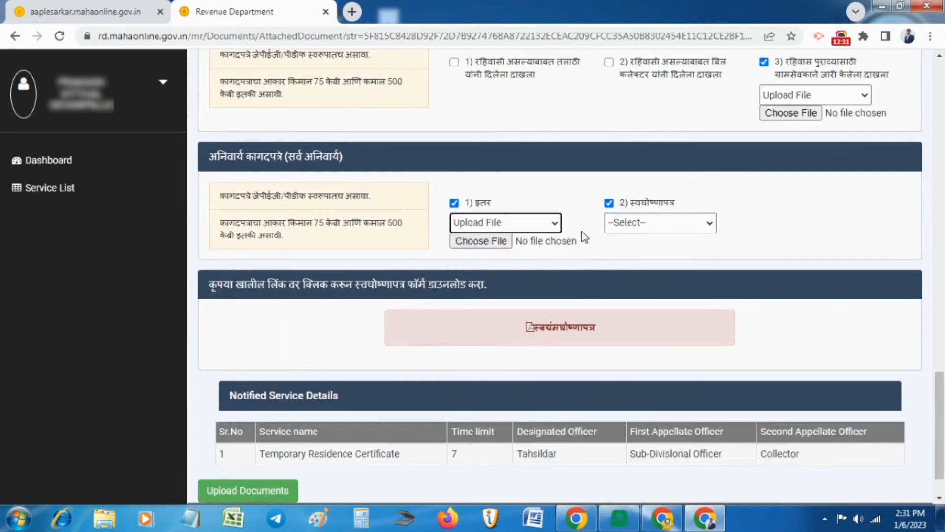
{"action": "left_click", "coordinate": [635, 224]}
{"action": "left_click", "coordinate": [630, 254]}
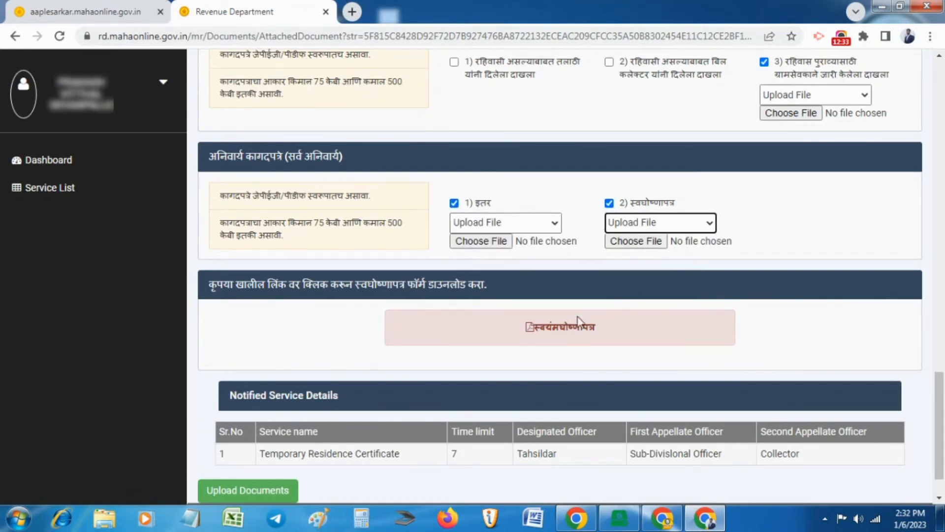
{"action": "scroll", "coordinate": [635, 217], "scroll_direction": "down", "scroll_amount": 1}
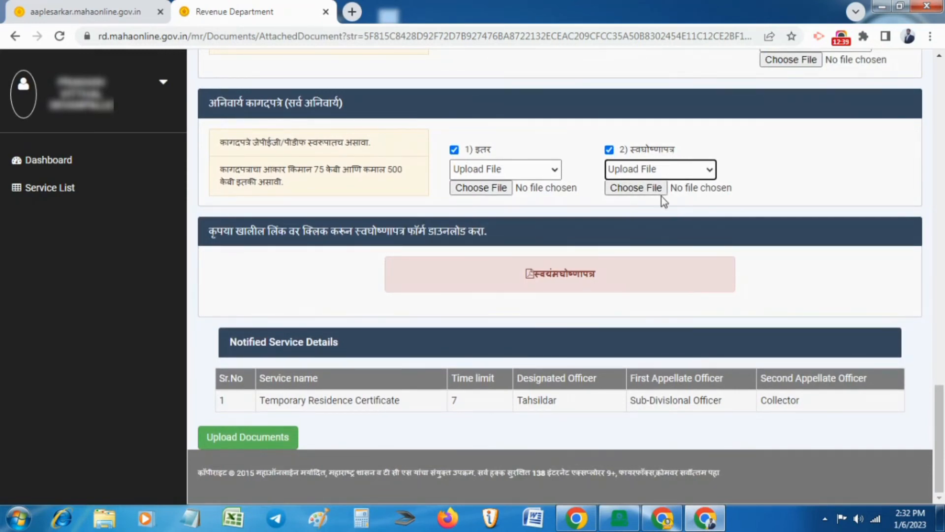
Step: View SelfDeclaration.pdf in a new tab, then return to the Revenue Department upload page
{"action": "left_click", "coordinate": [574, 277]}
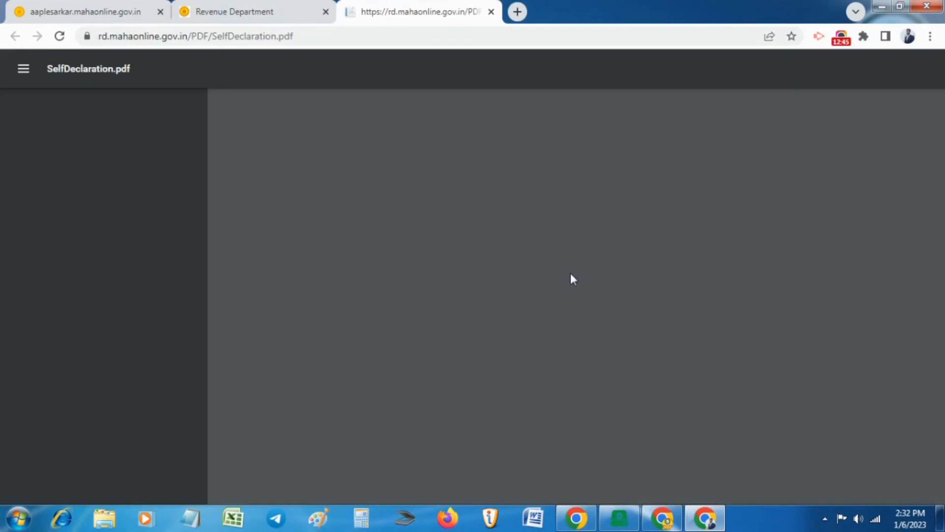
{"action": "scroll", "coordinate": [569, 274], "scroll_direction": "down", "scroll_amount": 3}
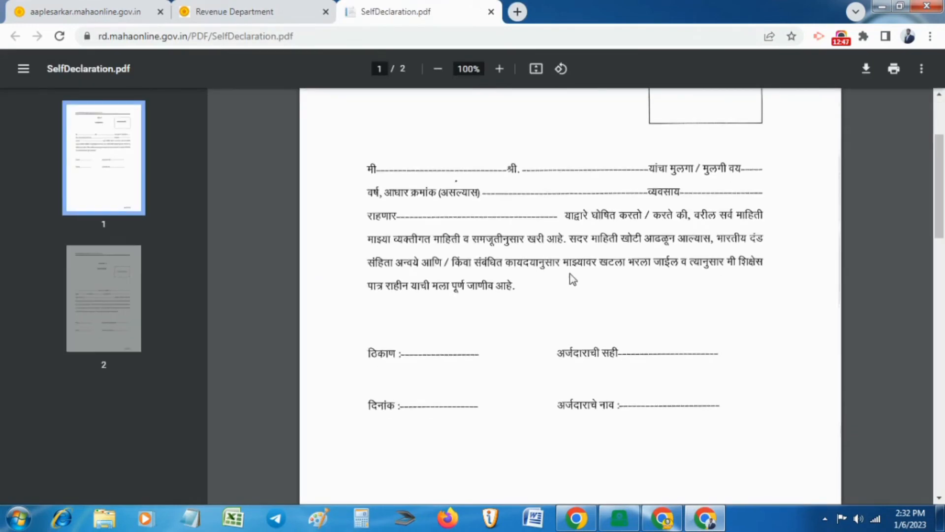
{"action": "scroll", "coordinate": [631, 323], "scroll_direction": "up", "scroll_amount": 2}
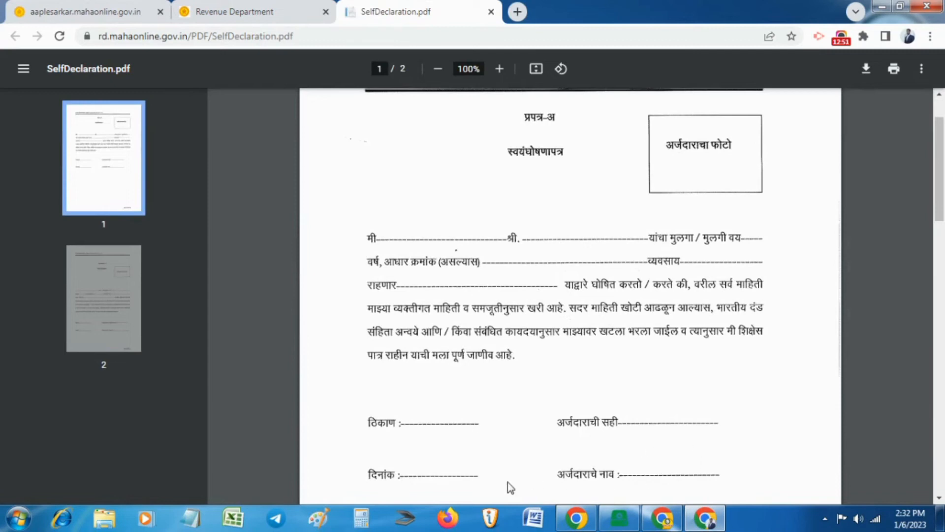
{"action": "left_click", "coordinate": [279, 12]}
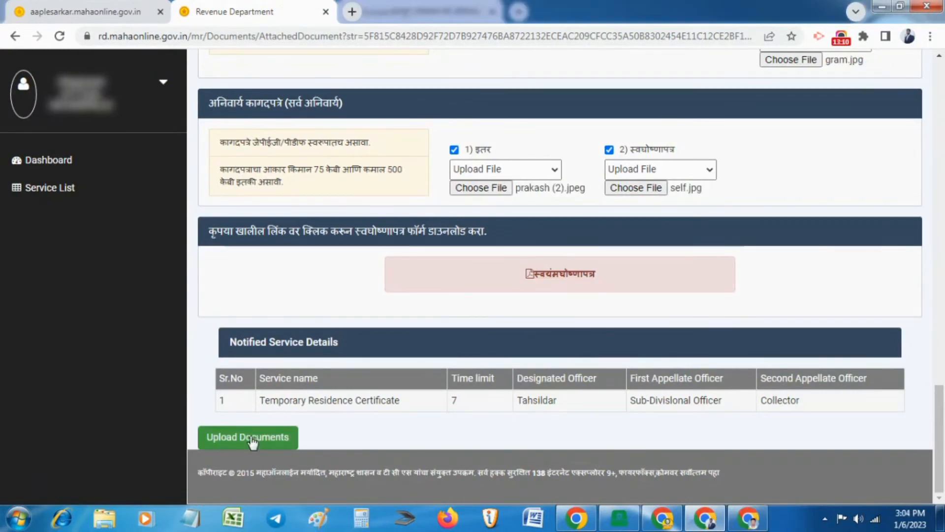
Step: Upload the chosen documents and confirm the 33.60 INR fee summary with पुष्टी करा
{"action": "left_click", "coordinate": [274, 438]}
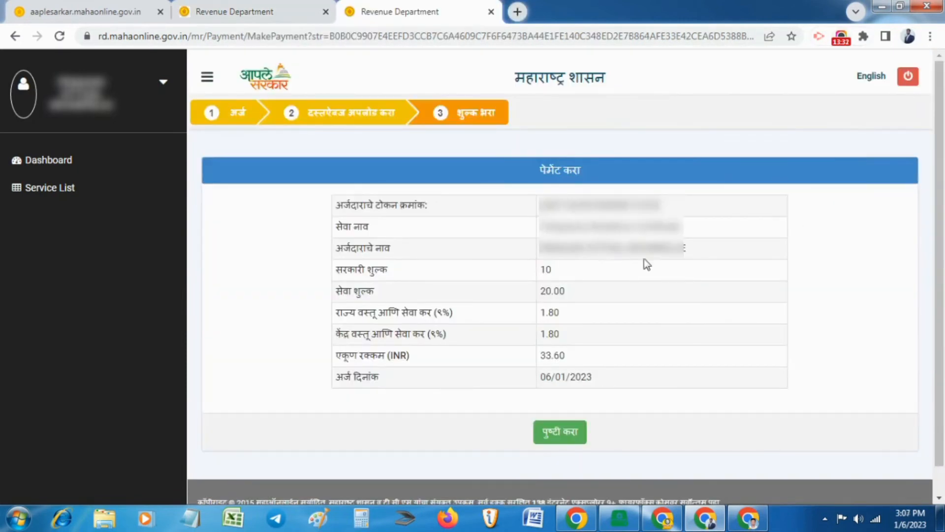
{"action": "left_click", "coordinate": [555, 433]}
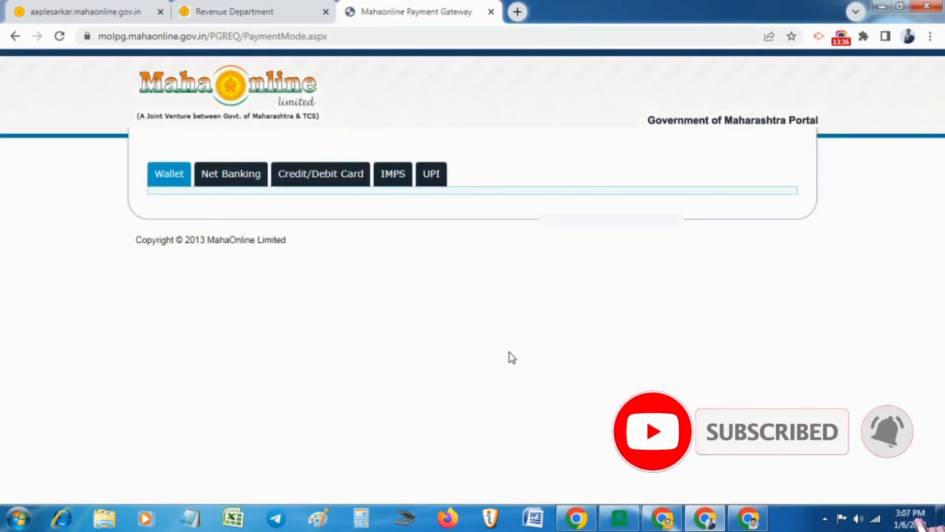
Step: Choose a payment mode on the MahaOnline gateway and proceed to pay the fee
{"action": "left_click", "coordinate": [335, 186]}
{"action": "left_click", "coordinate": [726, 229]}
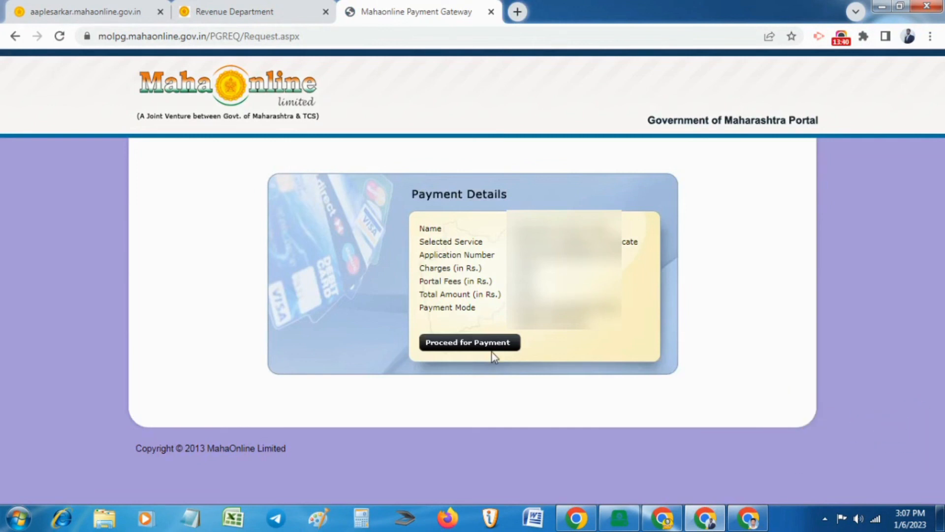
{"action": "left_click", "coordinate": [488, 347]}
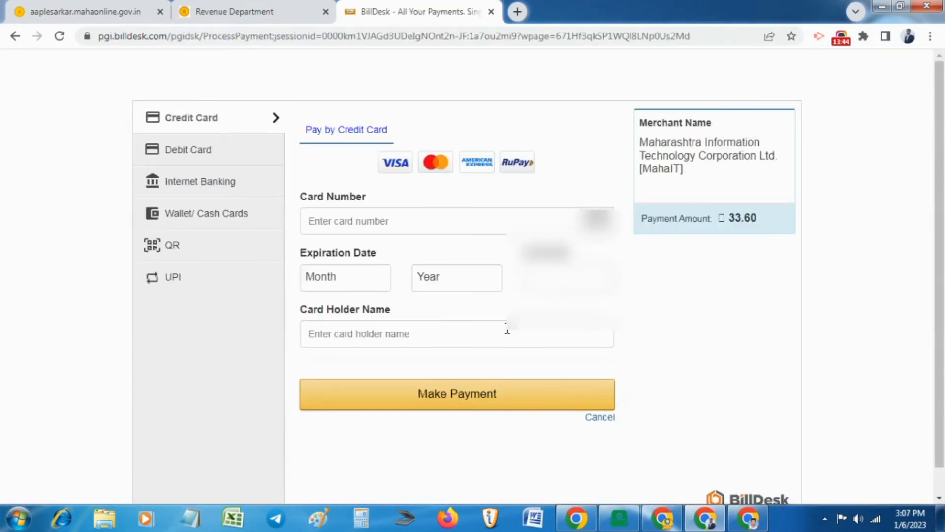
Step: Pay the 33.60 INR fee by BHIM UPI QR, then open the receipt for printing
{"action": "left_click", "coordinate": [192, 244]}
{"action": "left_click", "coordinate": [460, 215]}
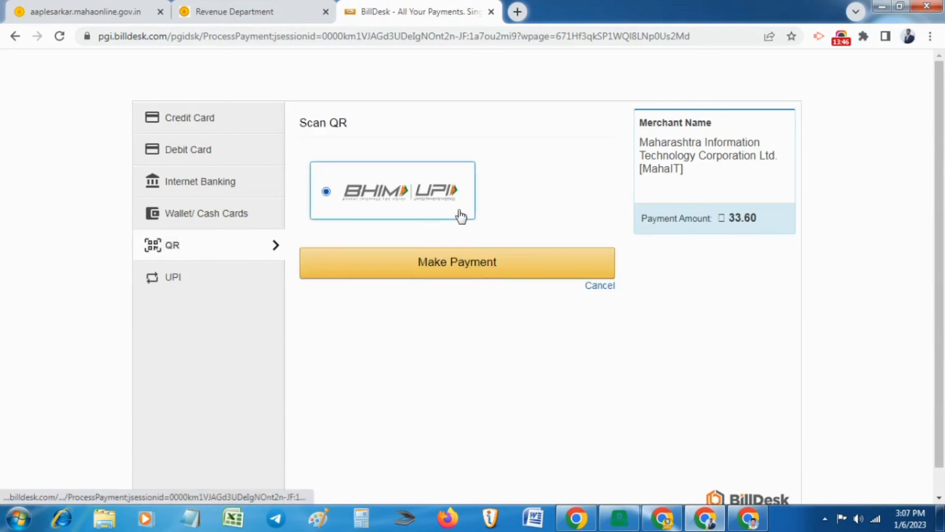
{"action": "left_click", "coordinate": [473, 271]}
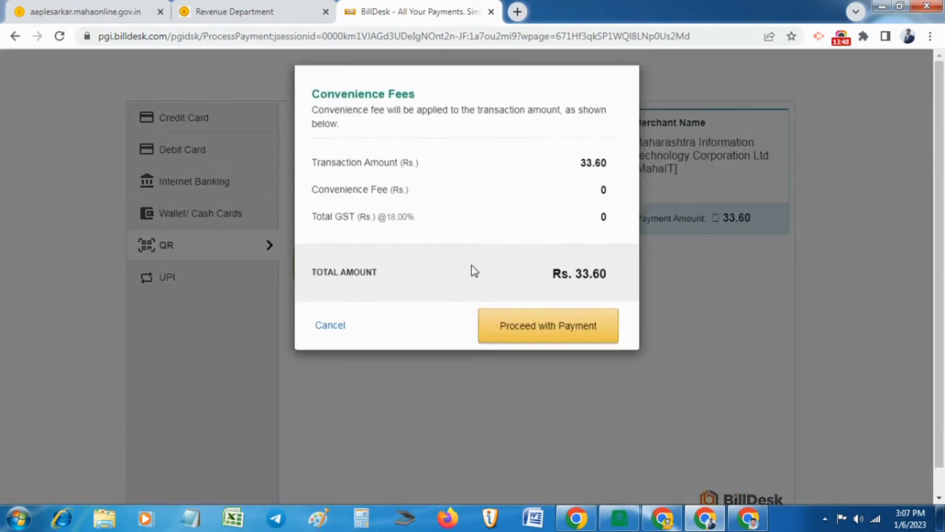
{"action": "left_click", "coordinate": [558, 334]}
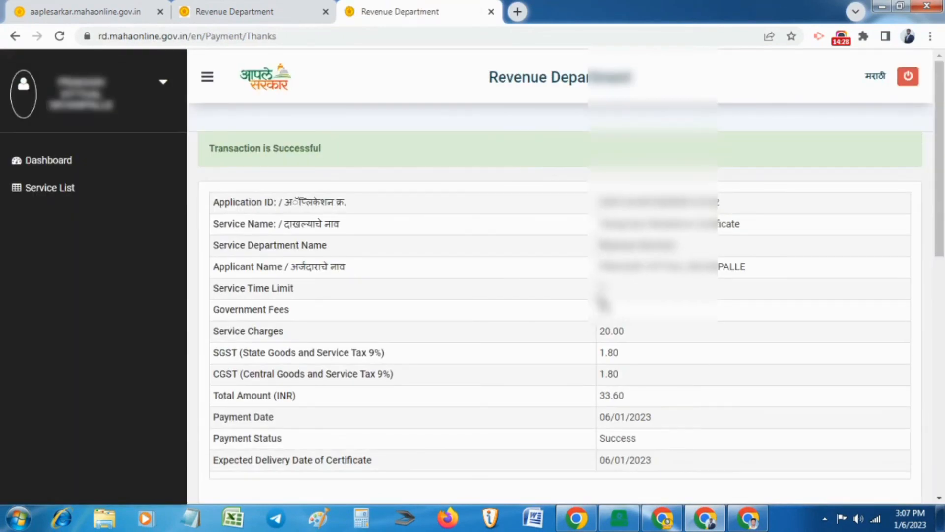
{"action": "scroll", "coordinate": [582, 399], "scroll_direction": "down", "scroll_amount": 4}
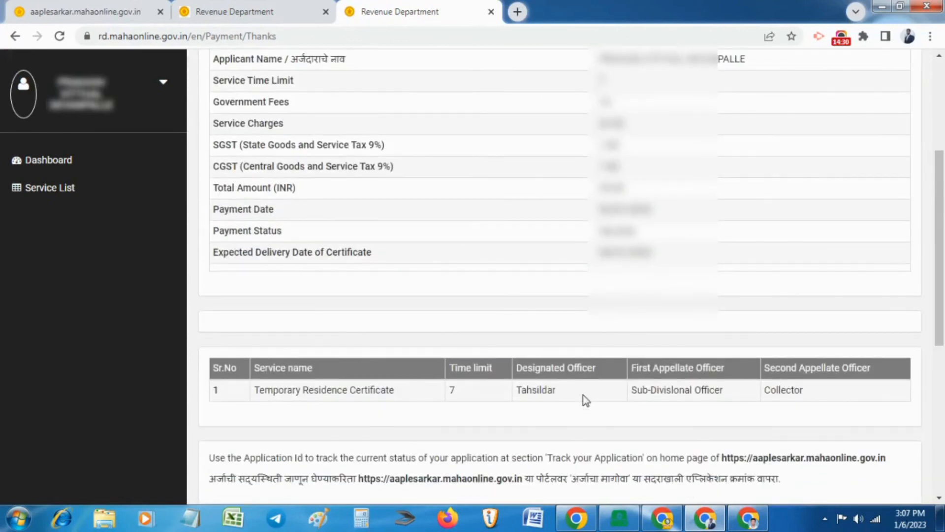
{"action": "scroll", "coordinate": [584, 396], "scroll_direction": "down", "scroll_amount": 6}
{"action": "left_click", "coordinate": [581, 431]}
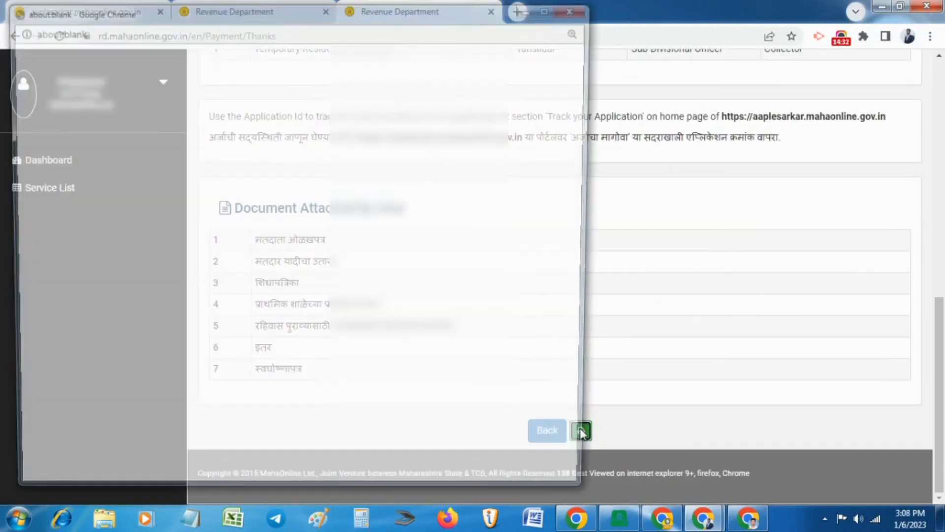
Step: Print the payment receipt on one A4 sheet at custom scale 80, then close the popup
{"action": "scroll", "coordinate": [362, 276], "scroll_direction": "down", "scroll_amount": 10}
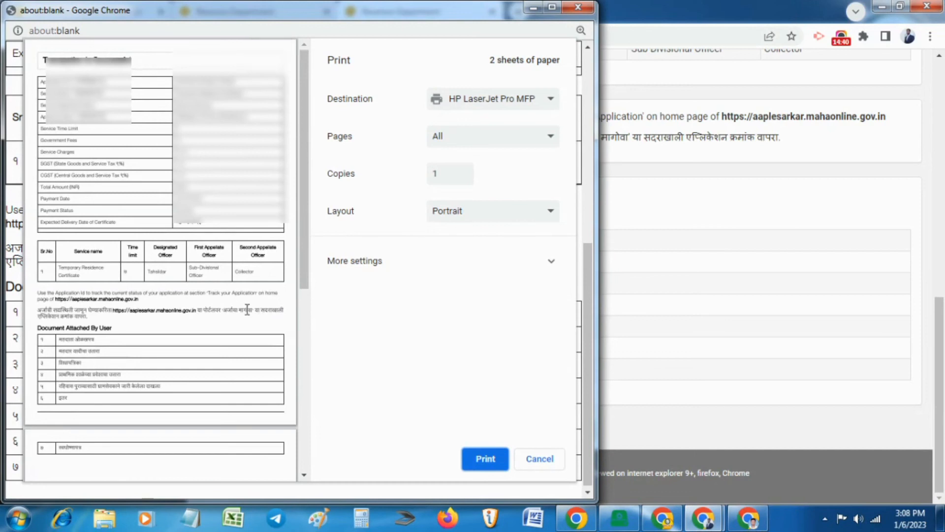
{"action": "scroll", "coordinate": [247, 310], "scroll_direction": "down", "scroll_amount": 2}
{"action": "left_click", "coordinate": [433, 281]}
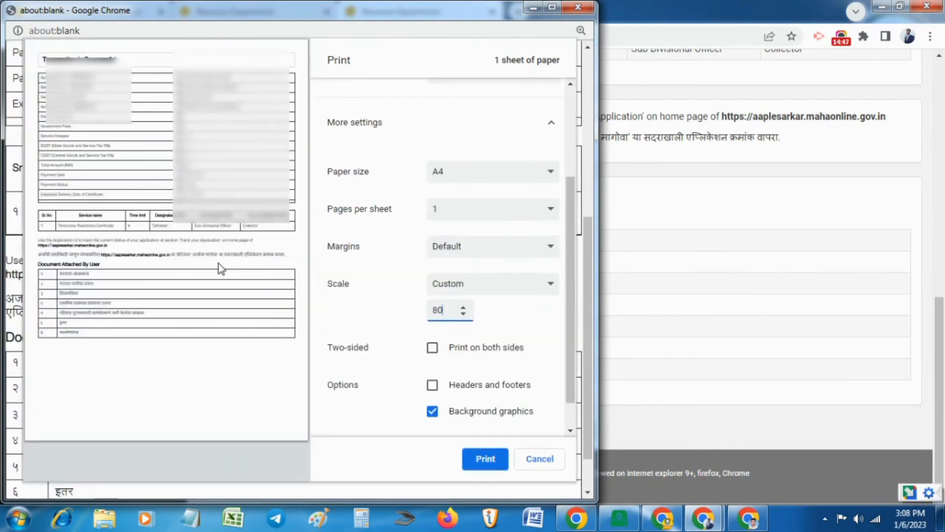
{"action": "scroll", "coordinate": [447, 209], "scroll_direction": "up", "scroll_amount": 3}
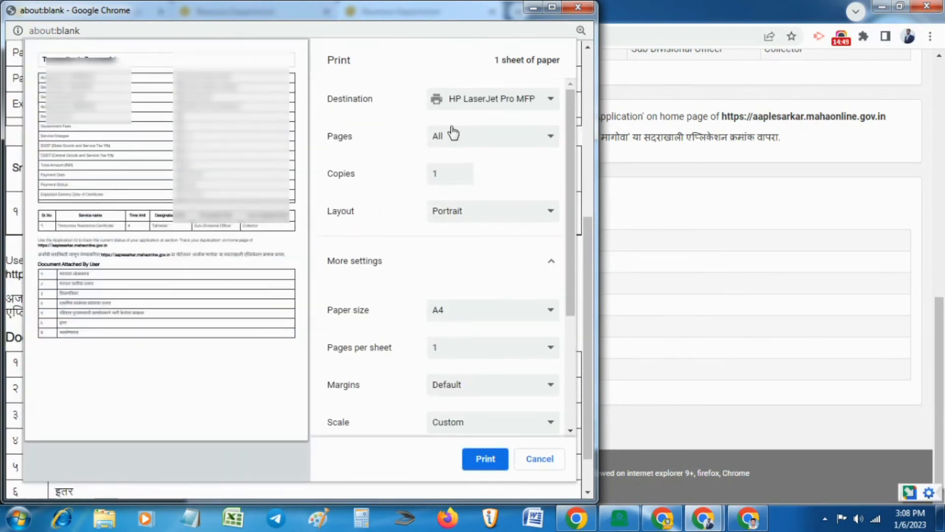
{"action": "left_click", "coordinate": [498, 453]}
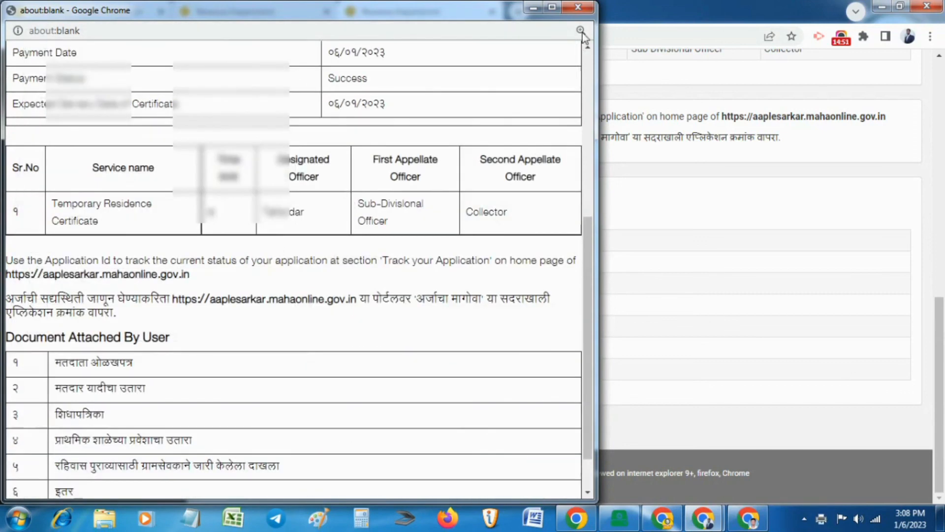
{"action": "left_click", "coordinate": [579, 7]}
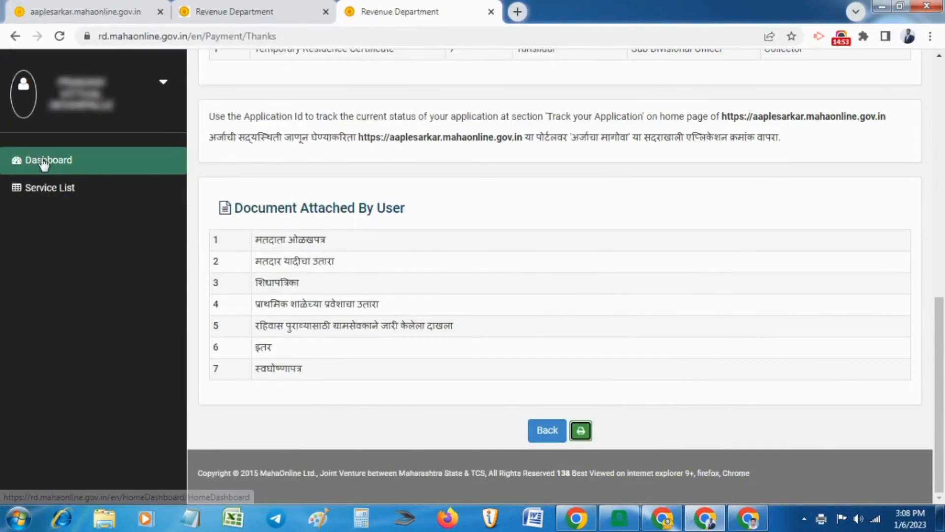
Step: Glance at the Aaple Sarkar home tab, then leave the payment receipt page via Back
{"action": "left_click", "coordinate": [67, 7]}
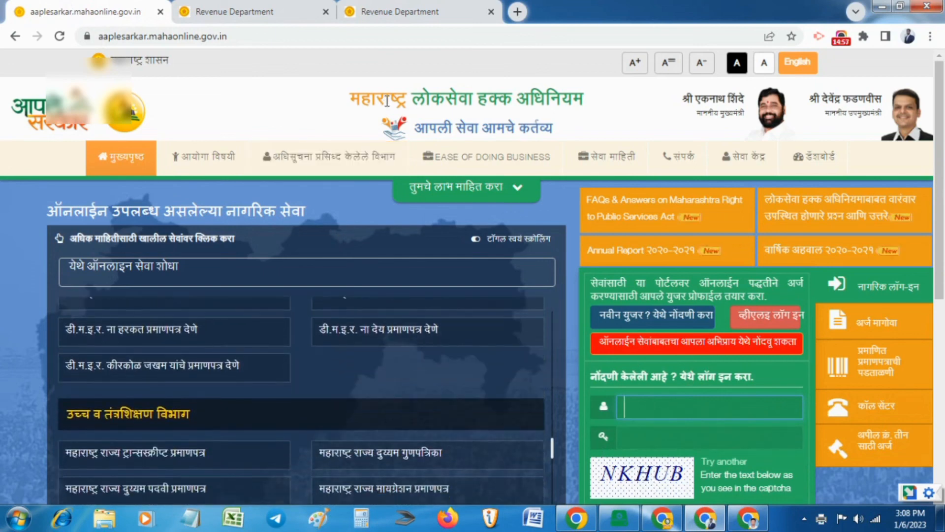
{"action": "left_click", "coordinate": [392, 7]}
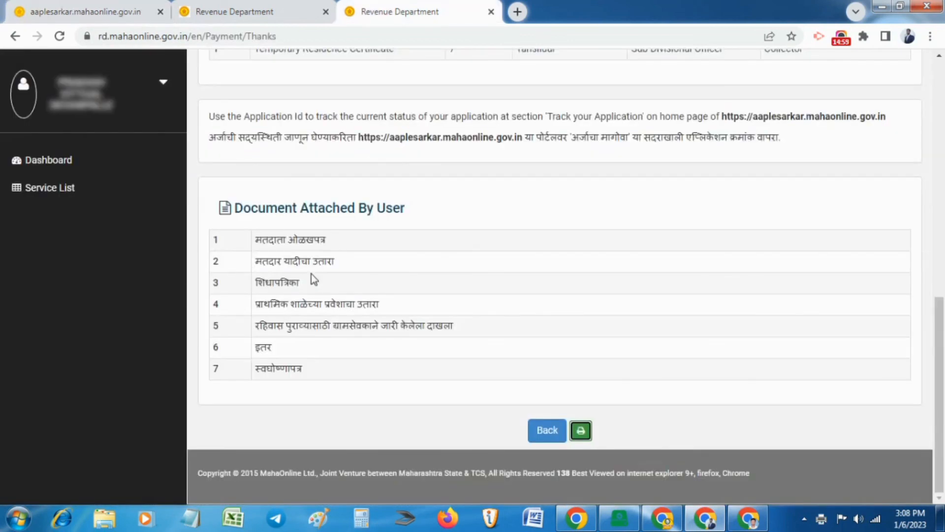
{"action": "scroll", "coordinate": [324, 281], "scroll_direction": "up", "scroll_amount": 3}
{"action": "scroll", "coordinate": [345, 292], "scroll_direction": "down", "scroll_amount": 3}
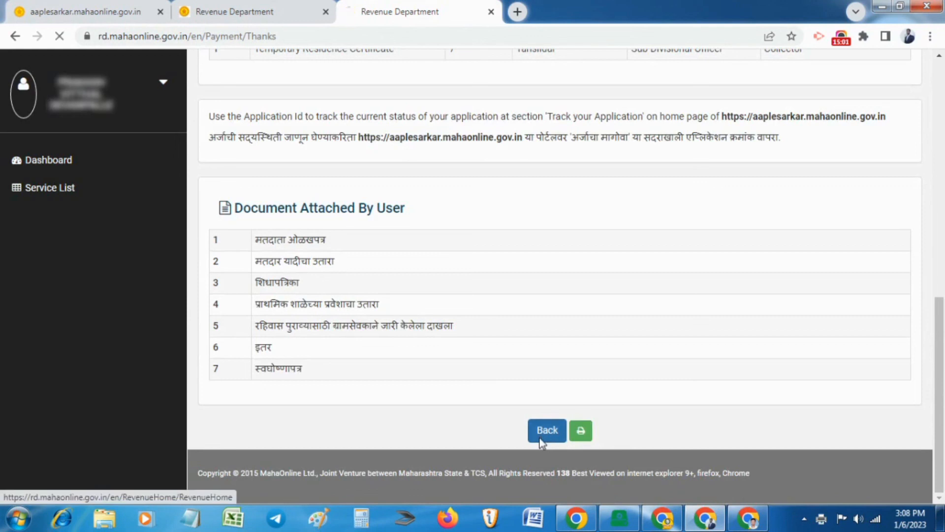
{"action": "left_click", "coordinate": [545, 428]}
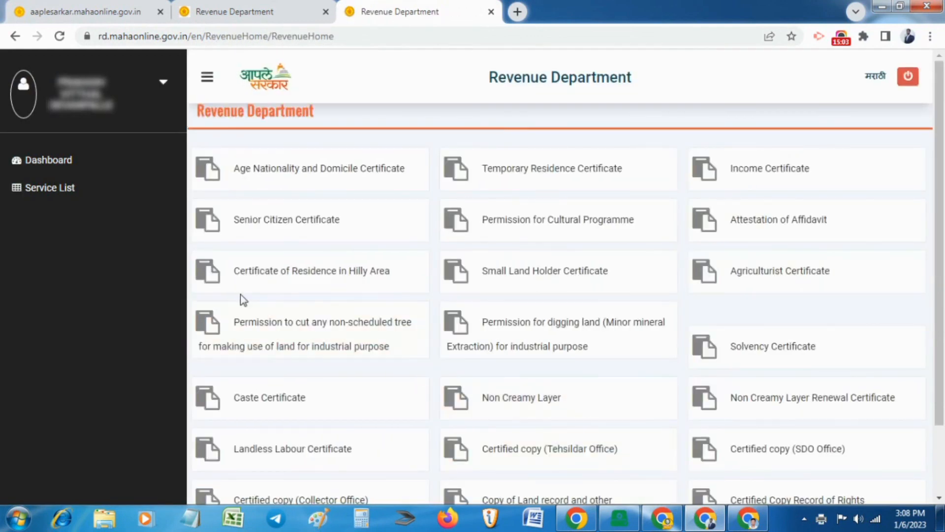
Step: View the dashboard showing the Residence Certificate application In Process, then log out
{"action": "left_click", "coordinate": [82, 172]}
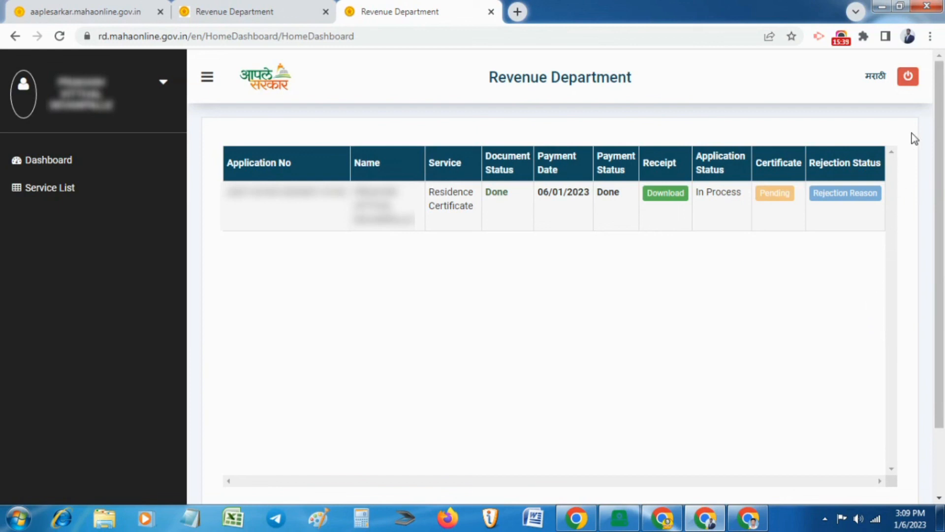
{"action": "left_click", "coordinate": [908, 78]}
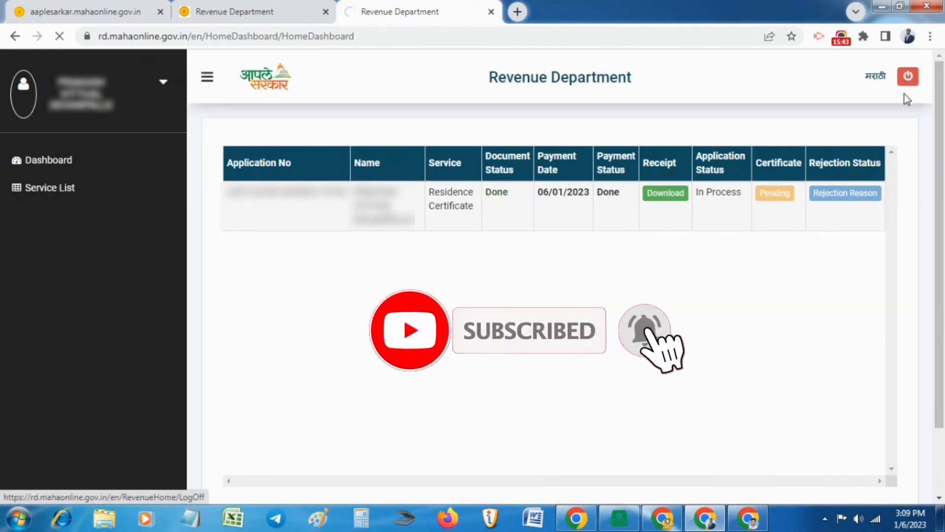